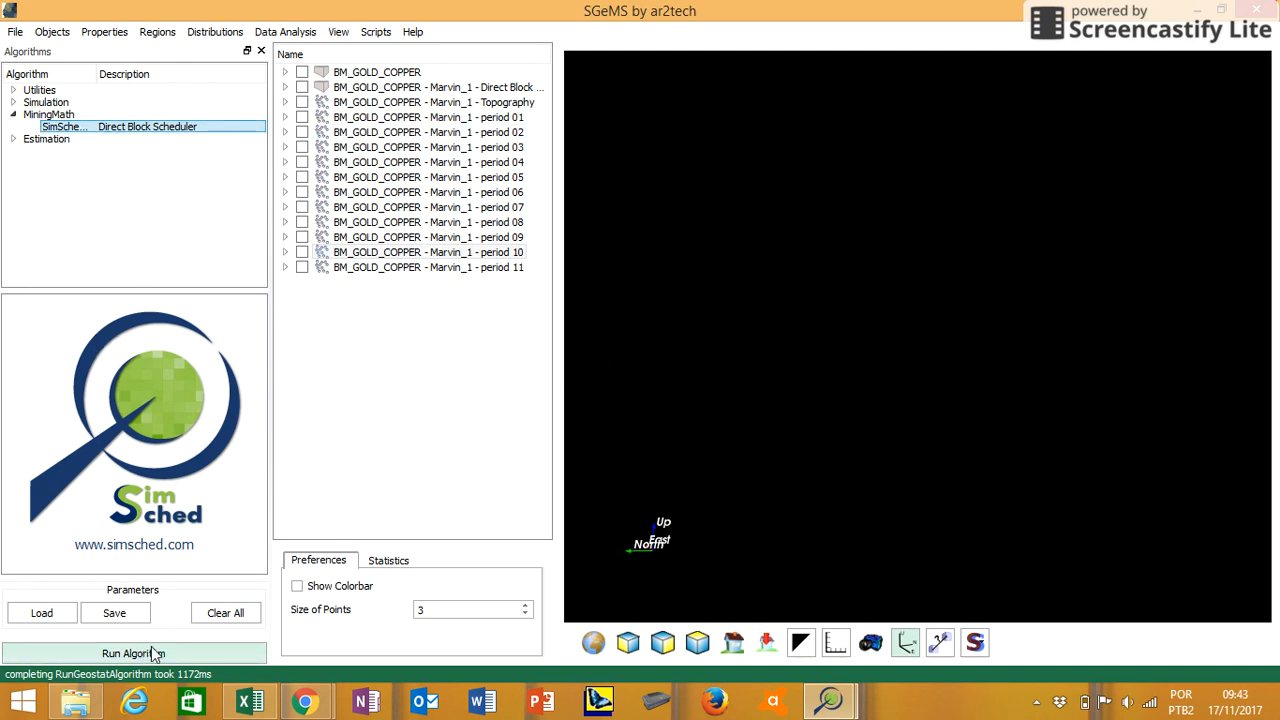
Switch to MiningMath SimSched Direct Block Scheduler and open scenario-01 of the BM_GOLD_COPPER project.
{"action": "mouse_move", "coordinate": [828, 706]}
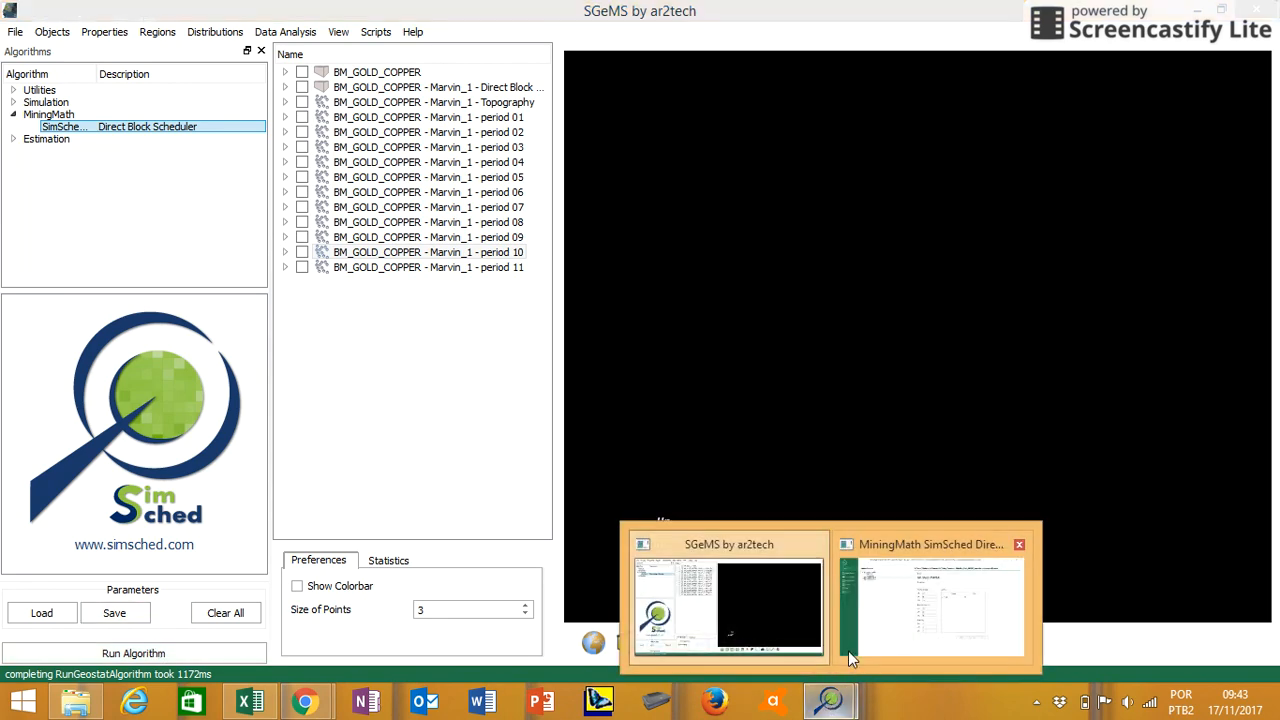
{"action": "left_click", "coordinate": [850, 644]}
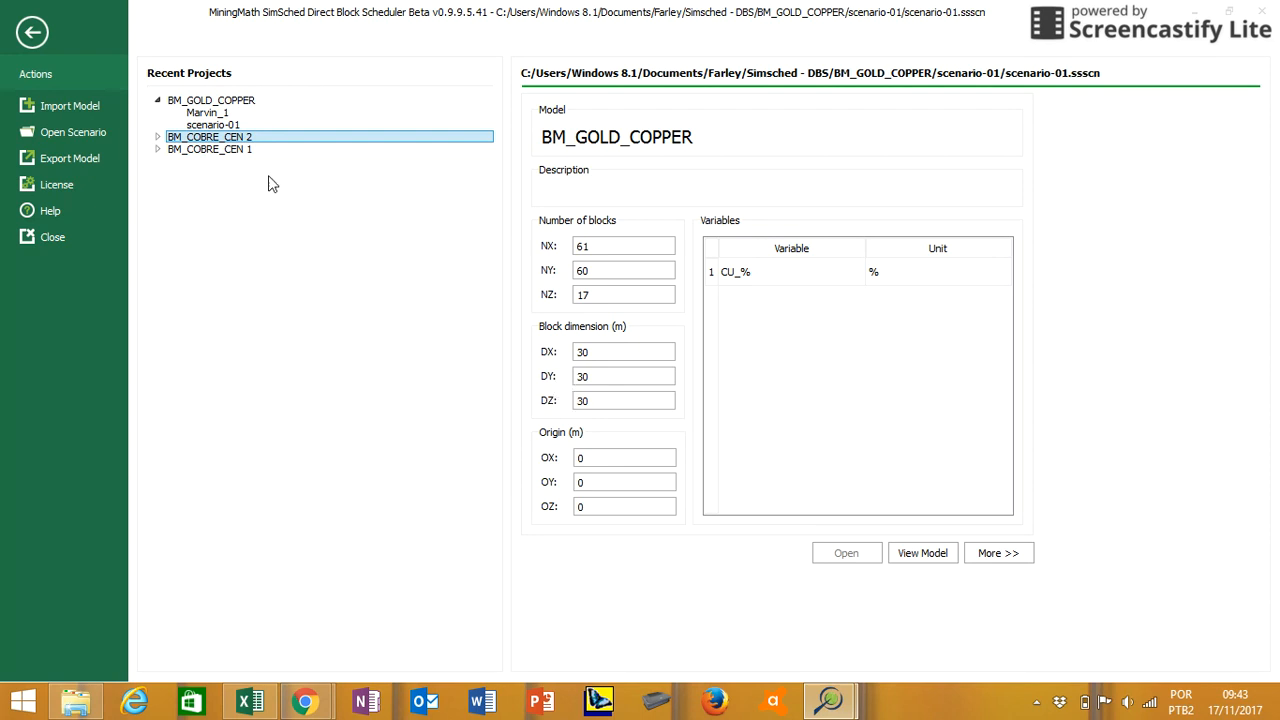
{"action": "left_click", "coordinate": [212, 126]}
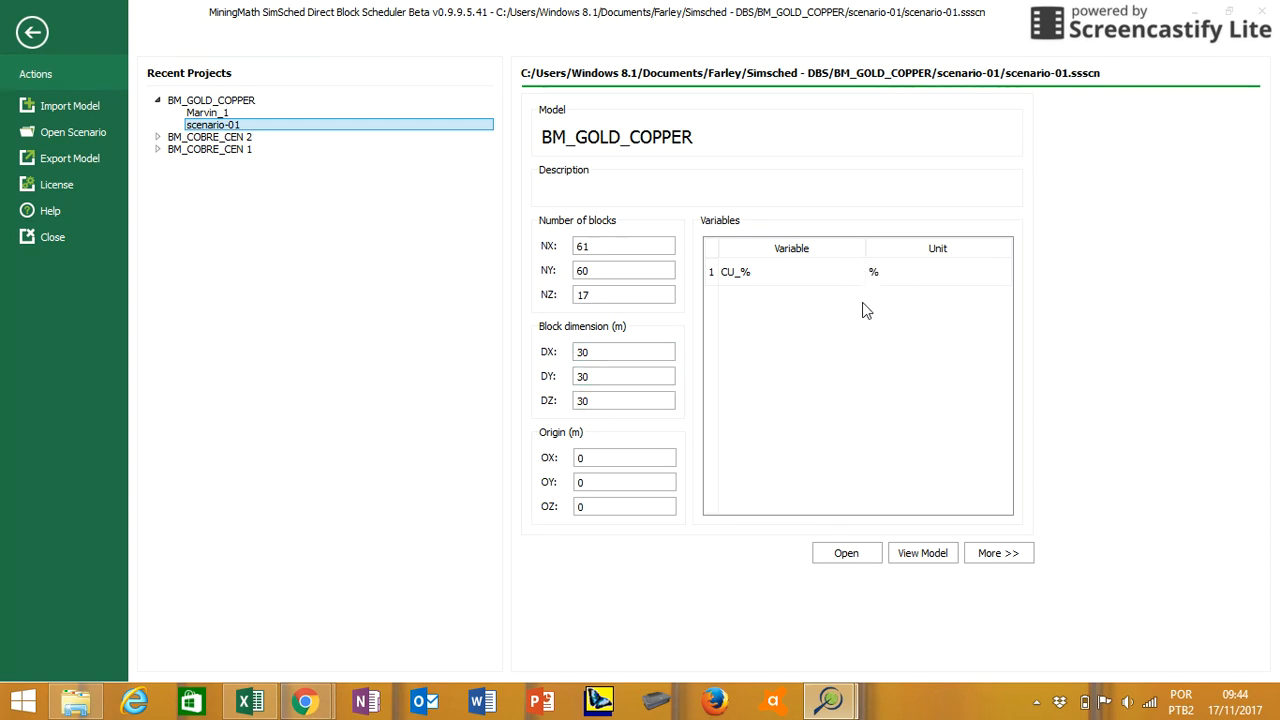
{"action": "left_click", "coordinate": [846, 555]}
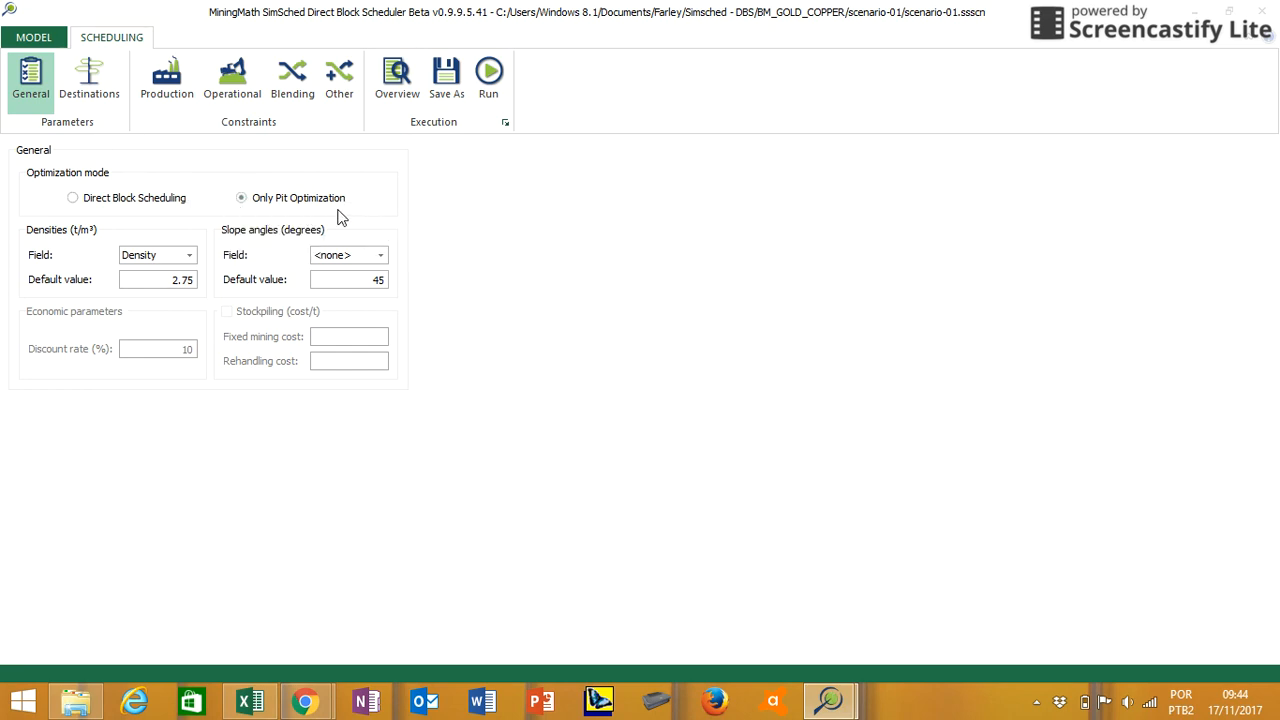
Set the optimization mode to Direct Block Scheduling with stockpiling disabled, and review the destinations.
{"action": "left_click", "coordinate": [74, 199]}
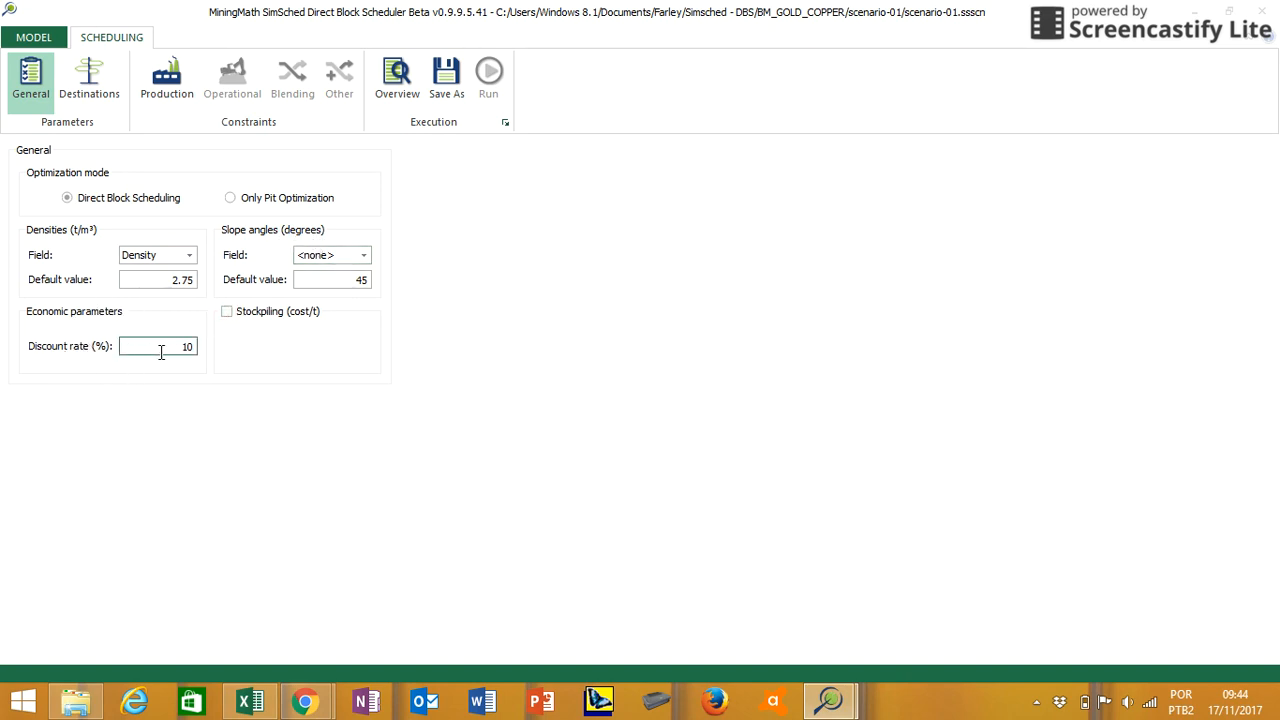
{"action": "left_click", "coordinate": [228, 313]}
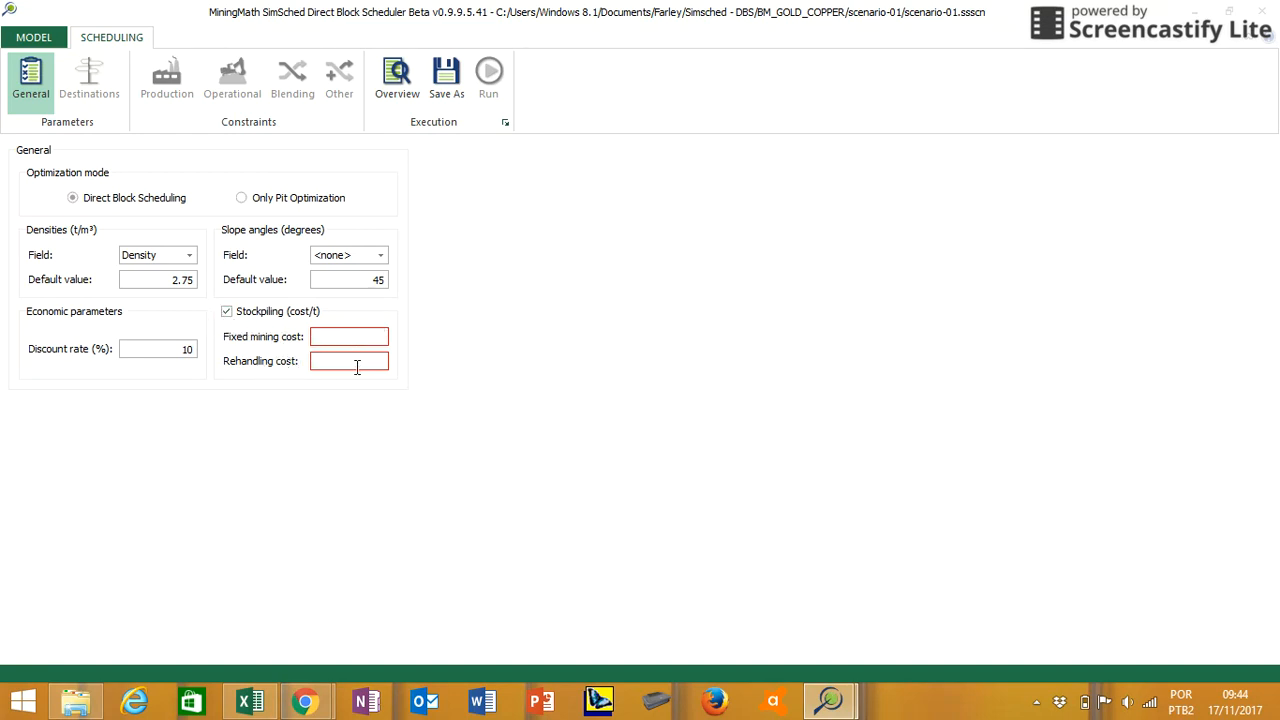
{"action": "left_click", "coordinate": [227, 313]}
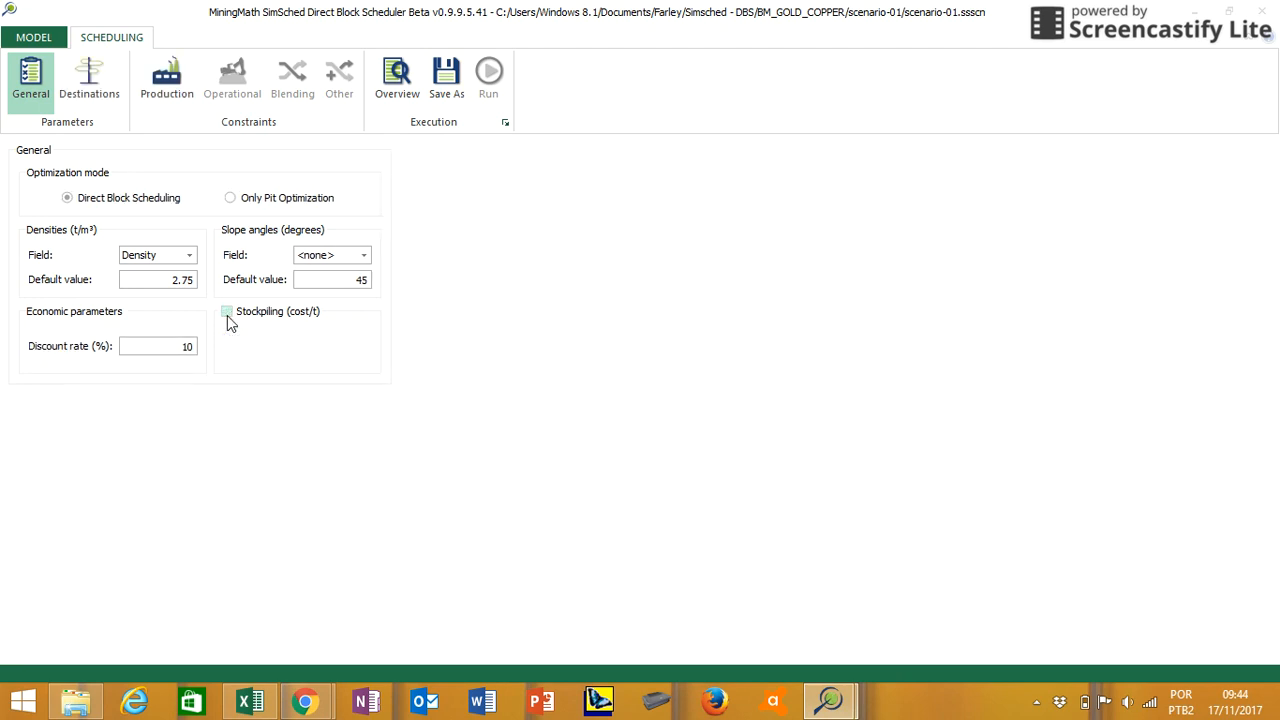
{"action": "left_click", "coordinate": [88, 100]}
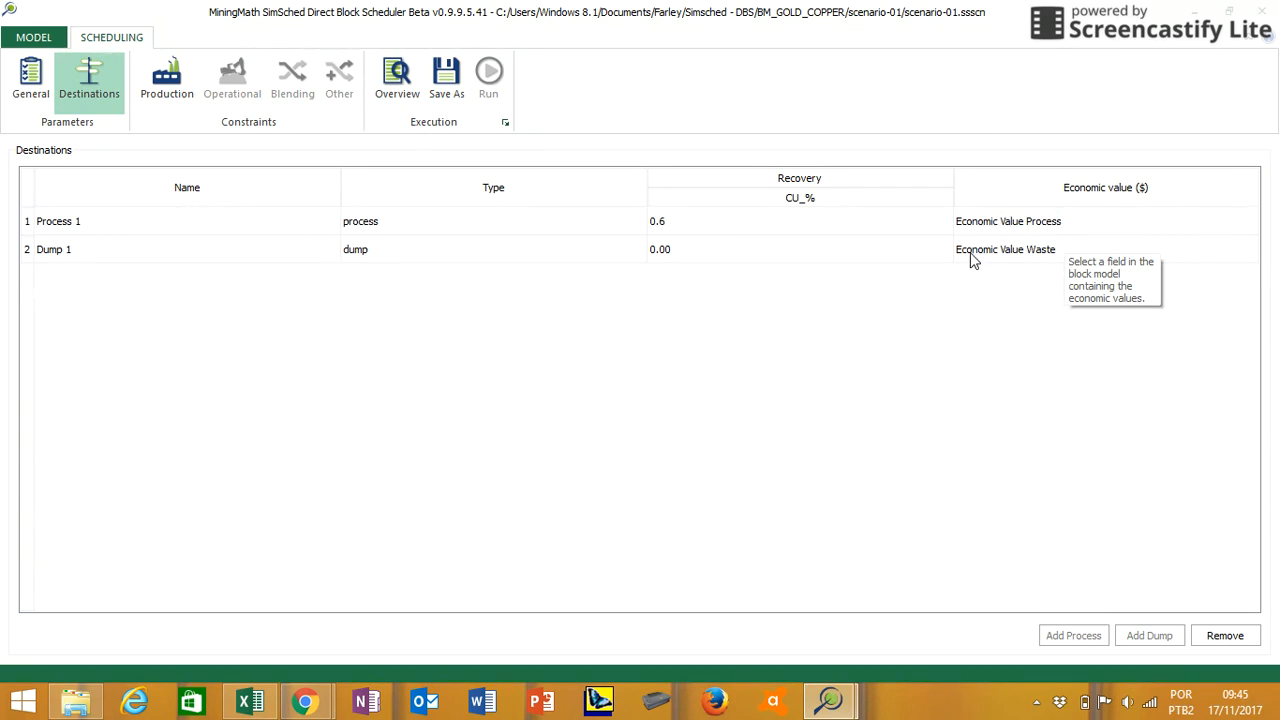
Add two intervals to the production constraints and set the first interval's end period to 12.
{"action": "left_click", "coordinate": [167, 85]}
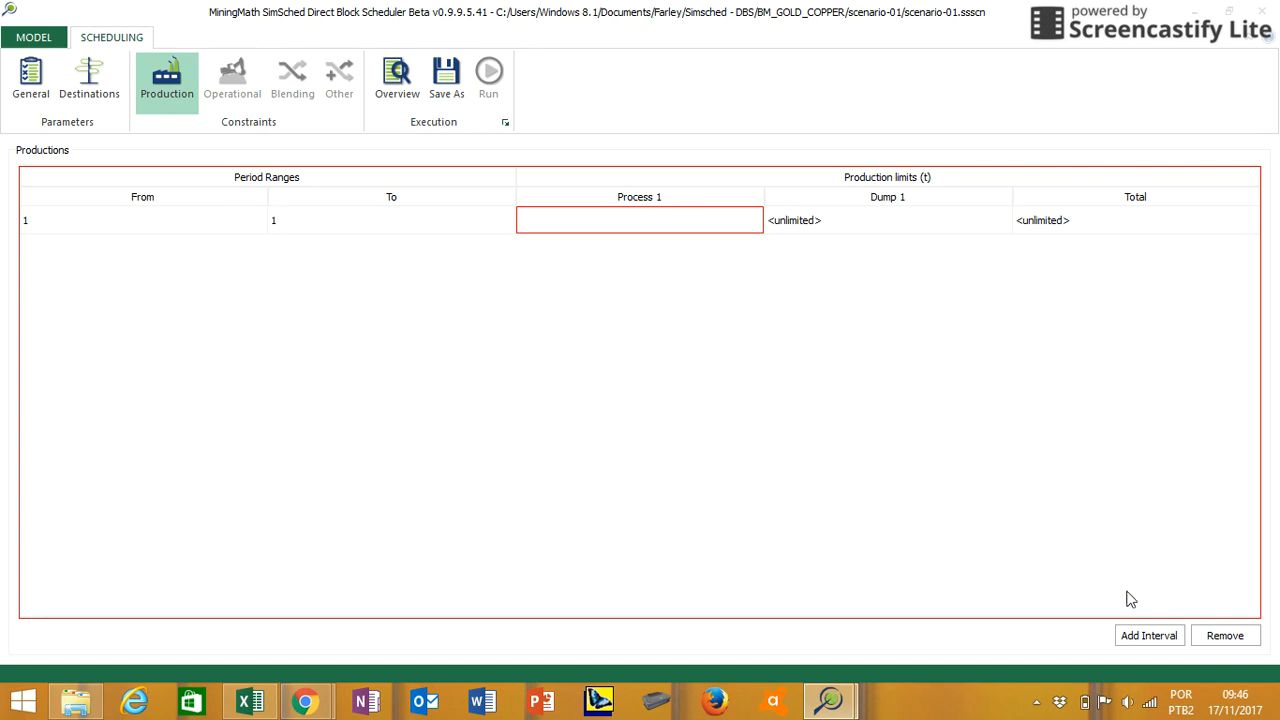
{"action": "left_click", "coordinate": [1143, 640]}
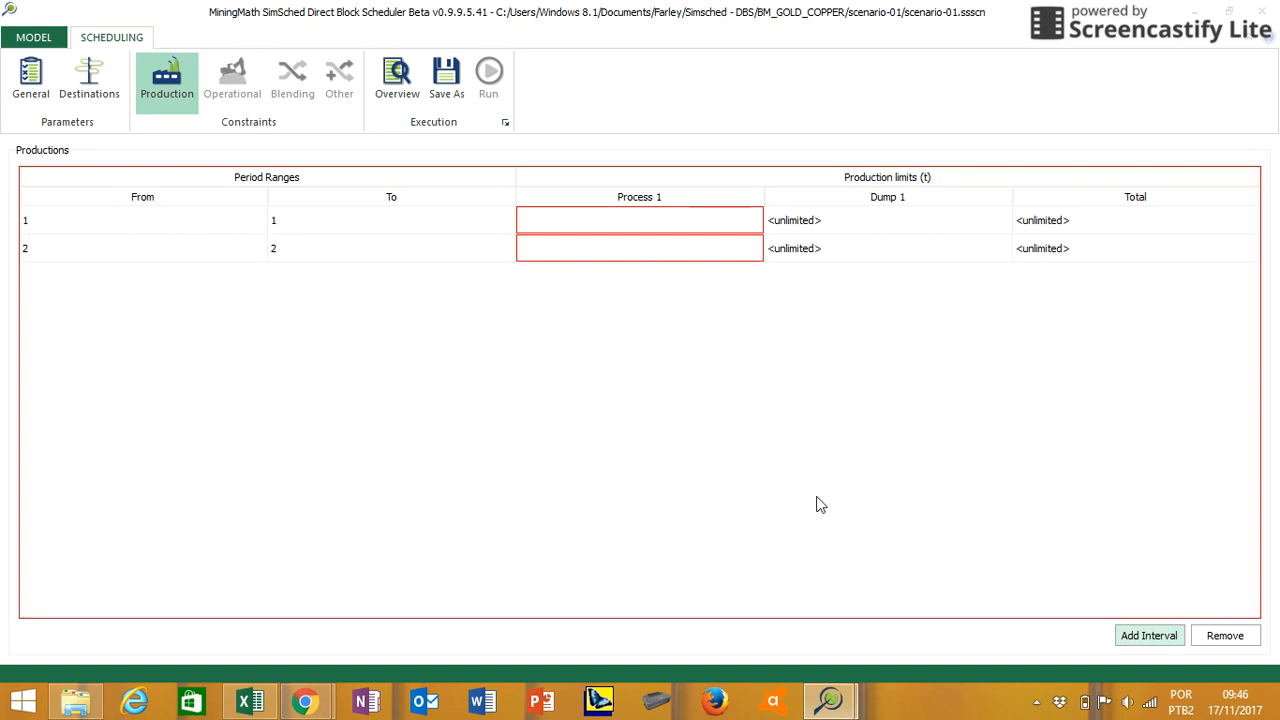
{"action": "left_click", "coordinate": [1150, 636]}
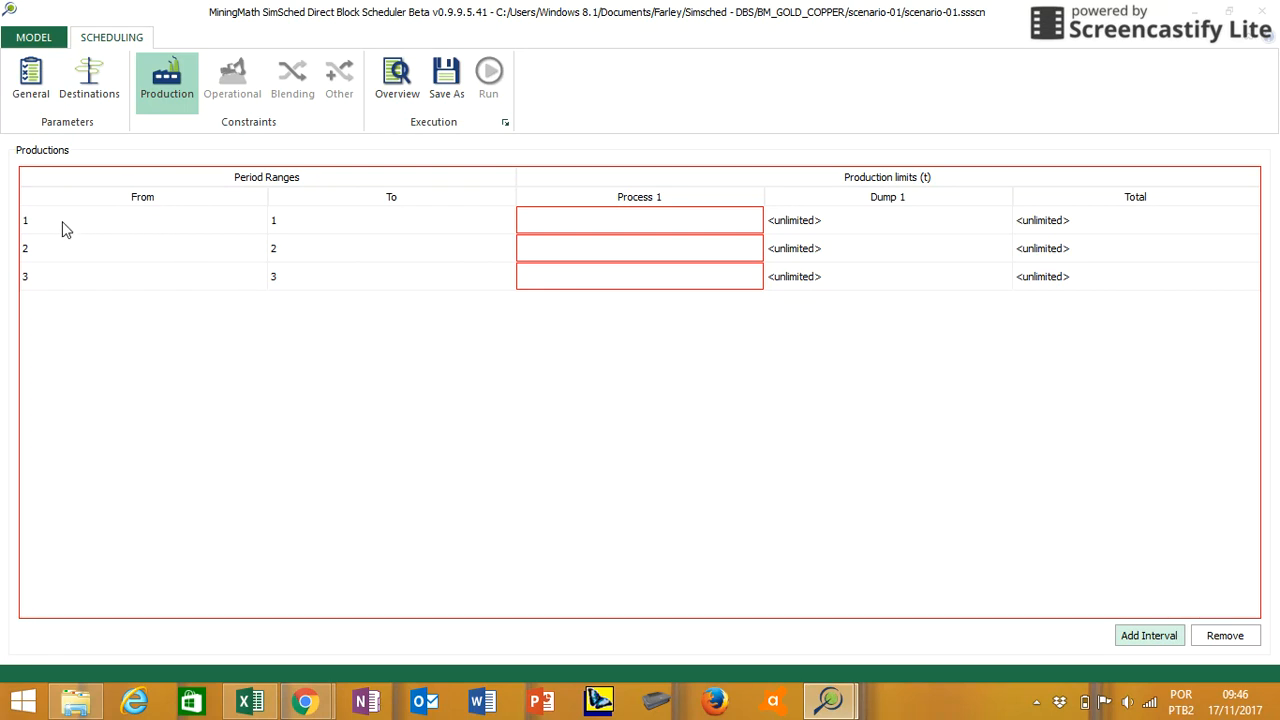
{"action": "double_click", "coordinate": [307, 222]}
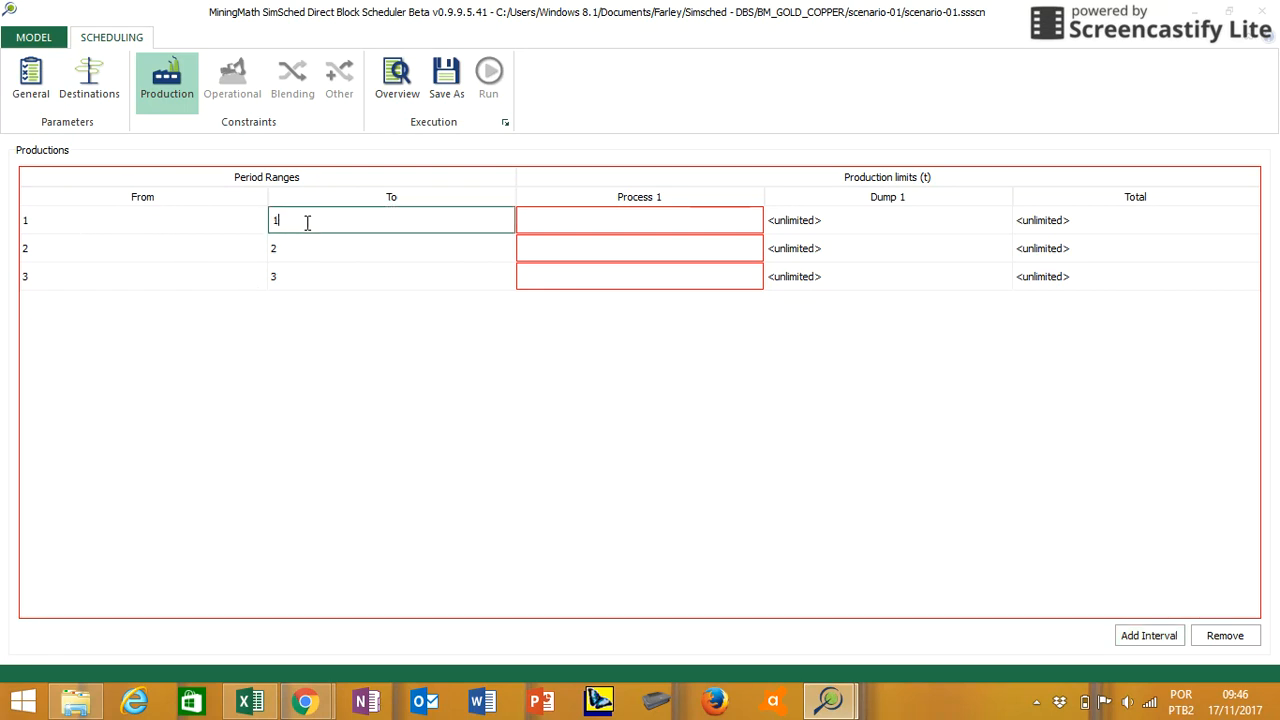
{"action": "type", "text": "12"}
{"action": "key", "text": "Return"}
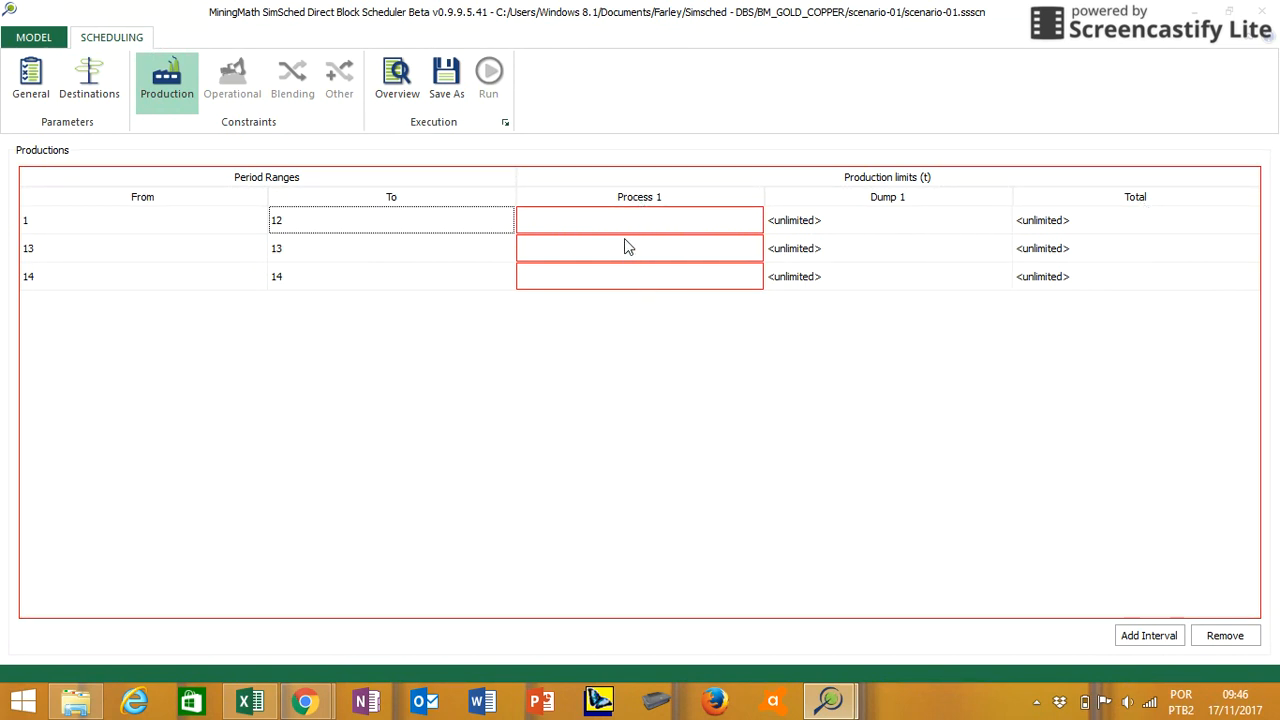
Remove the two extra production intervals that follow period 12.
{"action": "left_click", "coordinate": [483, 285]}
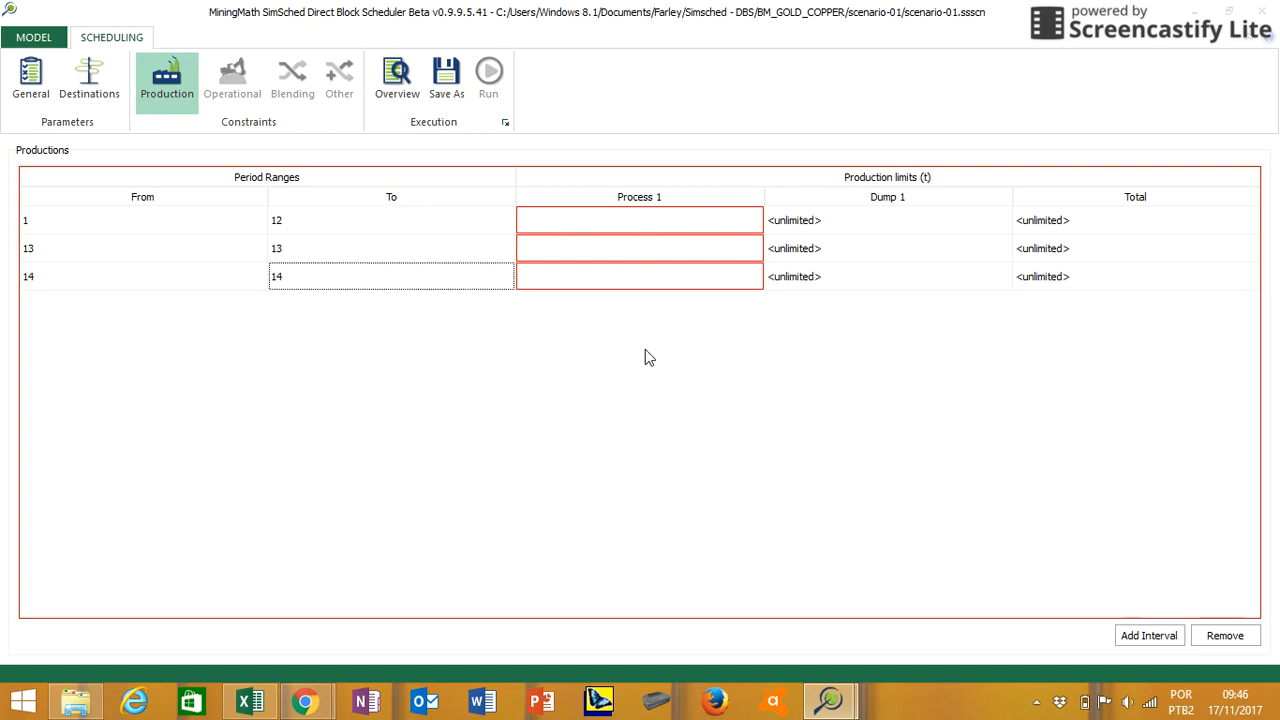
{"action": "left_click", "coordinate": [1225, 635]}
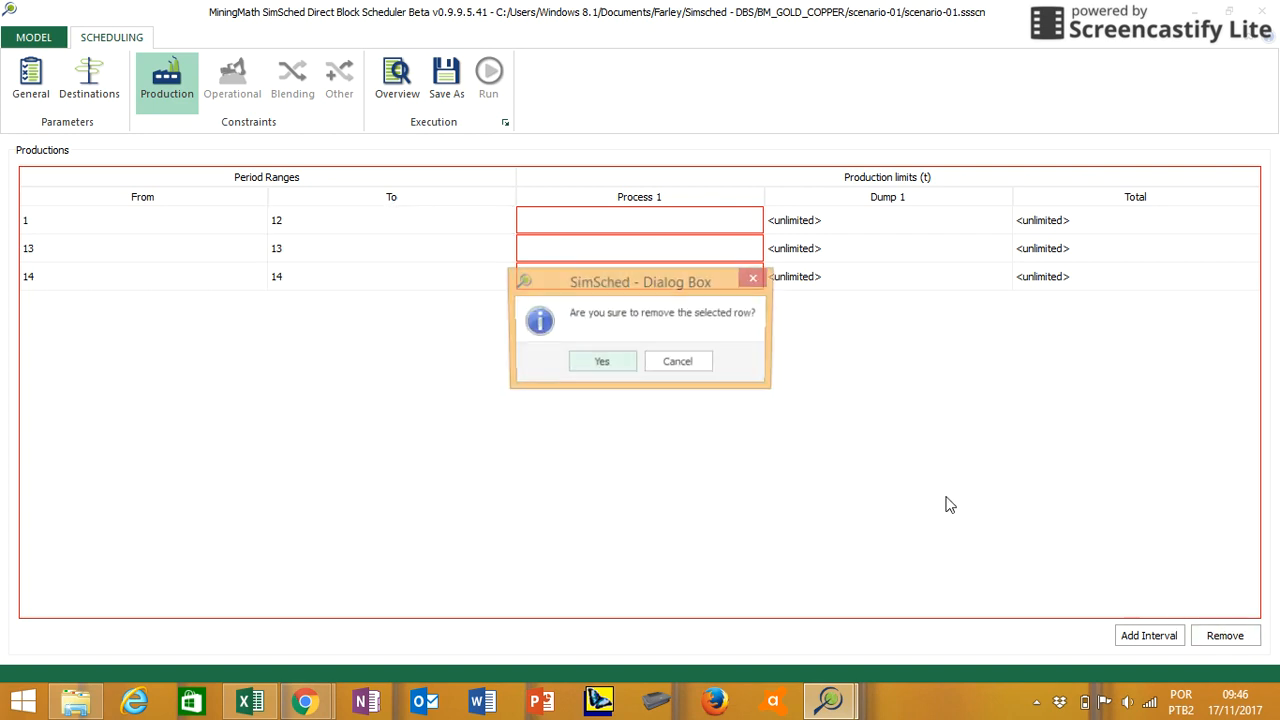
{"action": "left_click", "coordinate": [615, 366]}
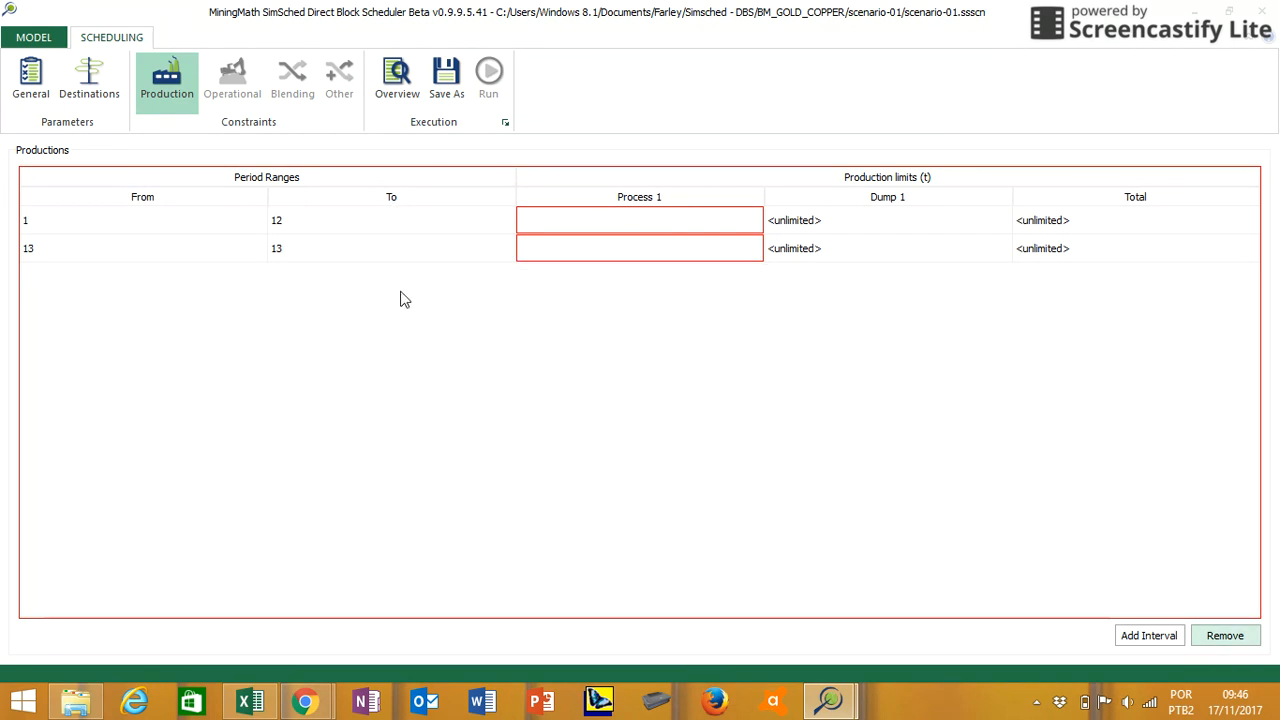
{"action": "left_click", "coordinate": [1222, 635]}
{"action": "left_click", "coordinate": [586, 364]}
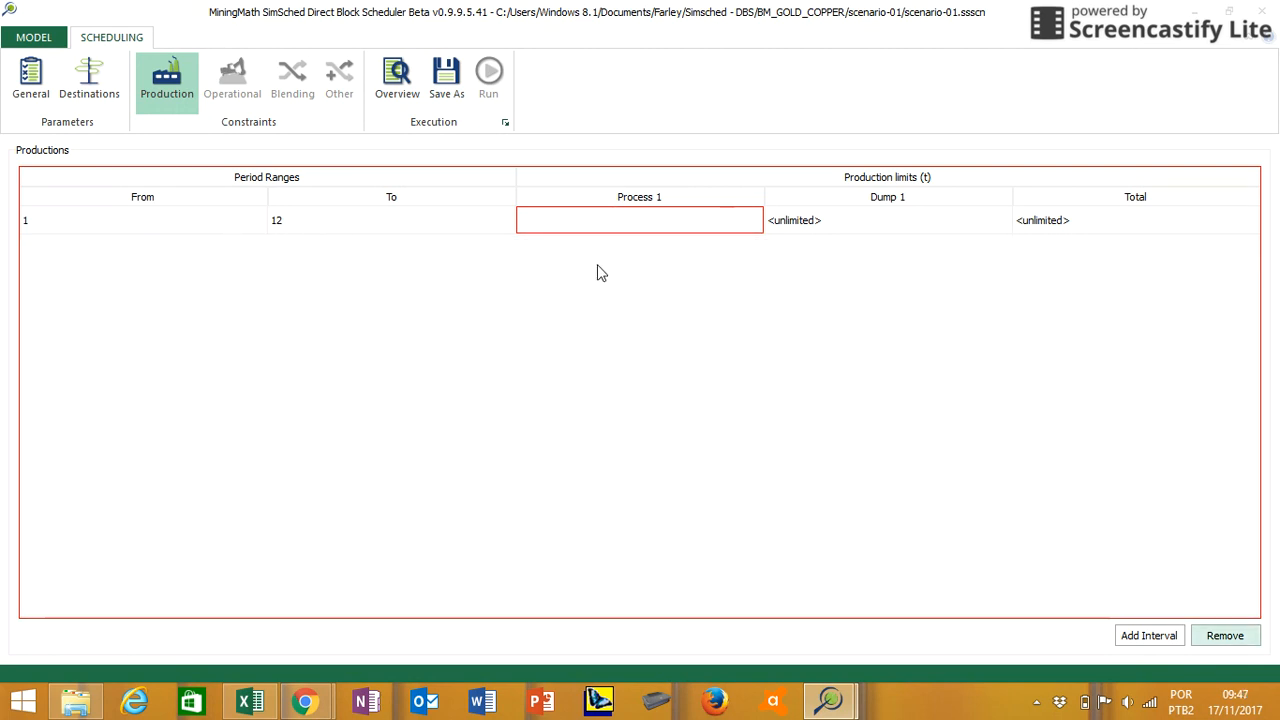
Set the Process 1 production limit to 20,000,000 t for periods 1 to 12.
{"action": "left_click", "coordinate": [619, 228]}
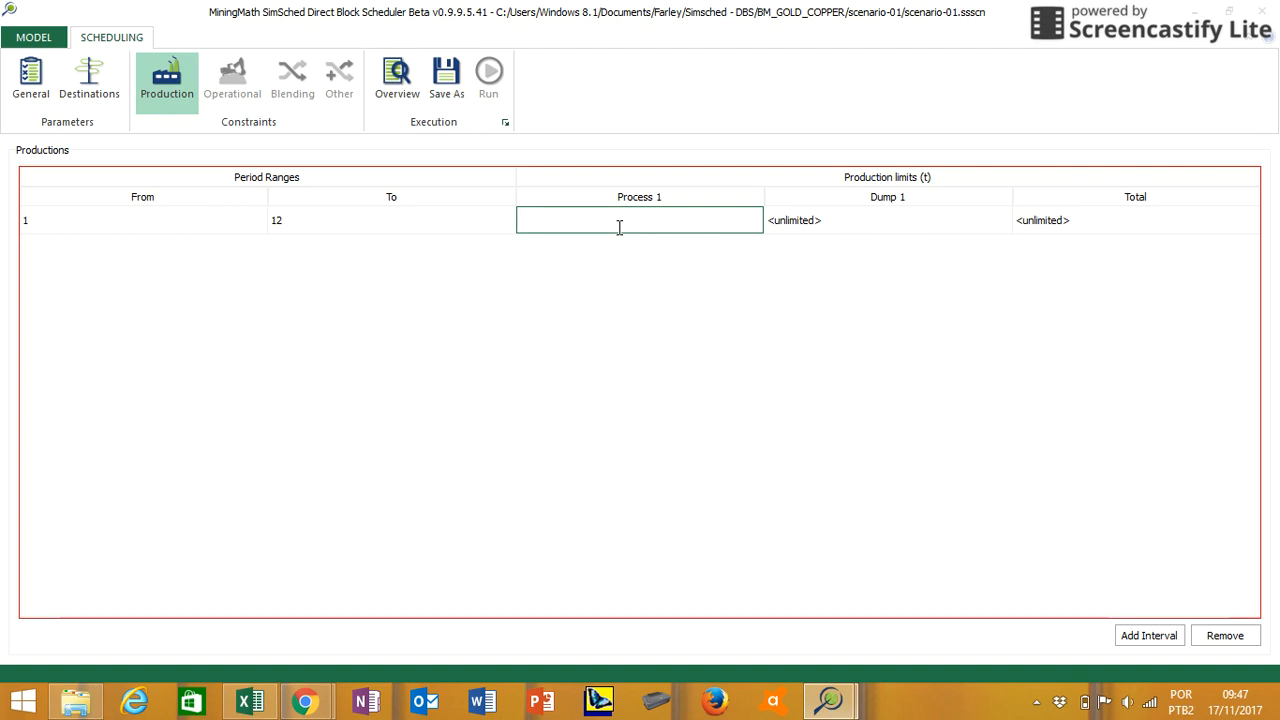
{"action": "type", "text": "2"}
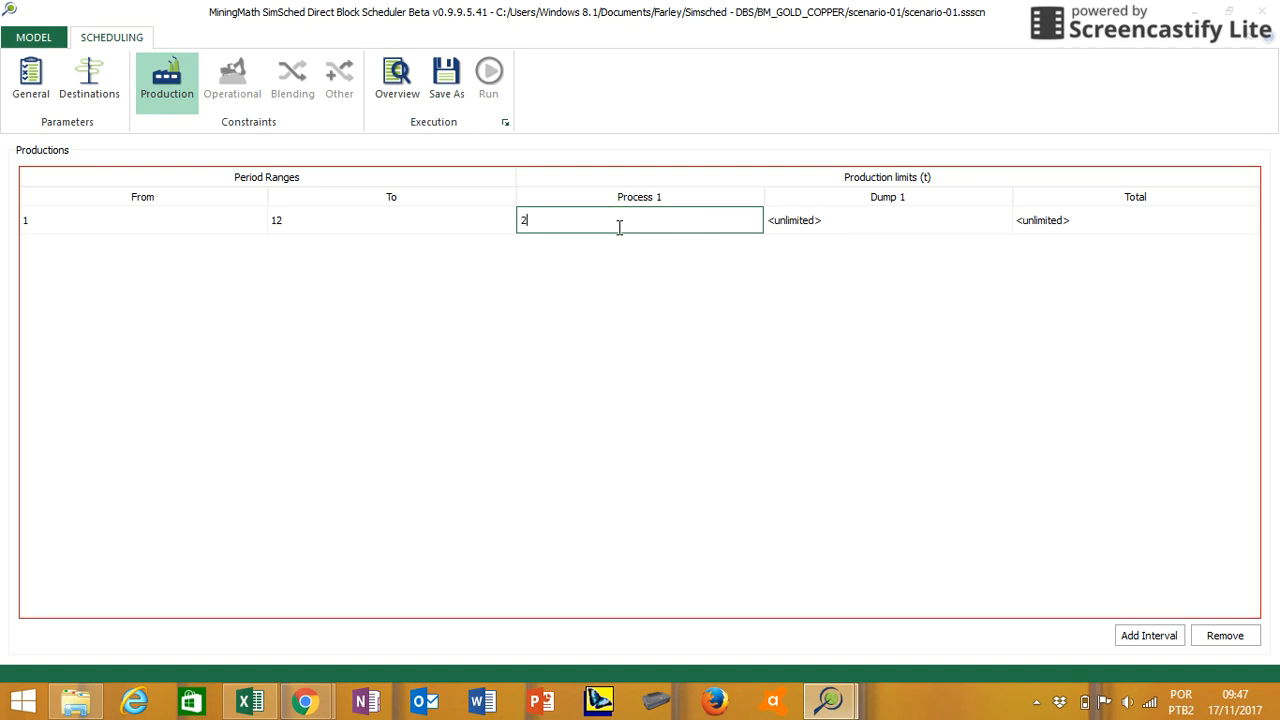
{"action": "type", "text": "0000000"}
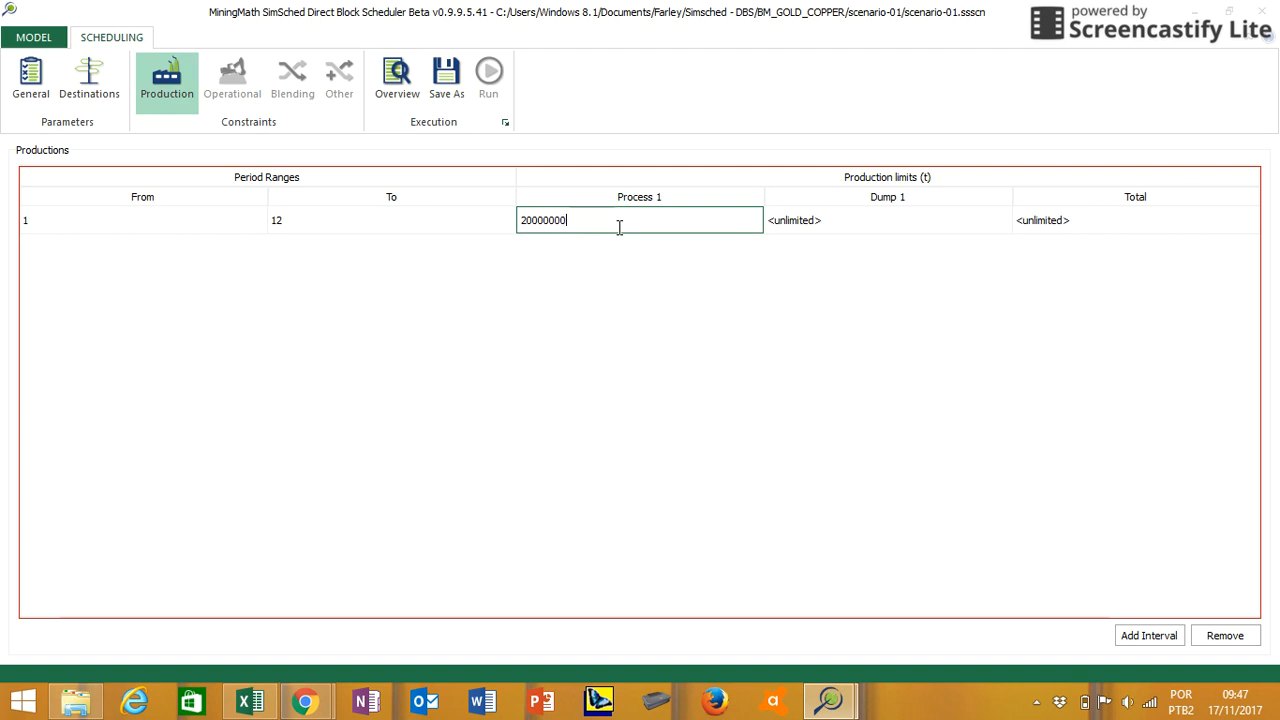
{"action": "left_click", "coordinate": [620, 287]}
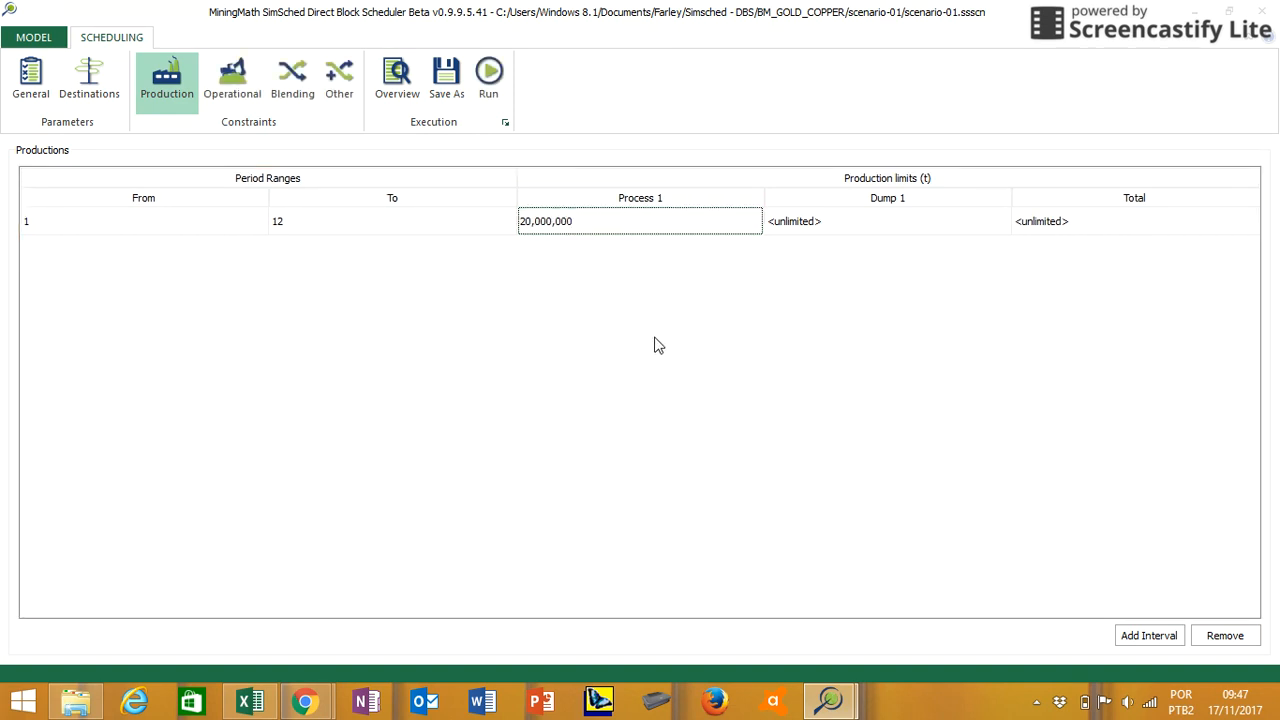
Set the operational vertical rate of advance to 60 m preferred and 120 m maximum.
{"action": "left_click", "coordinate": [230, 90]}
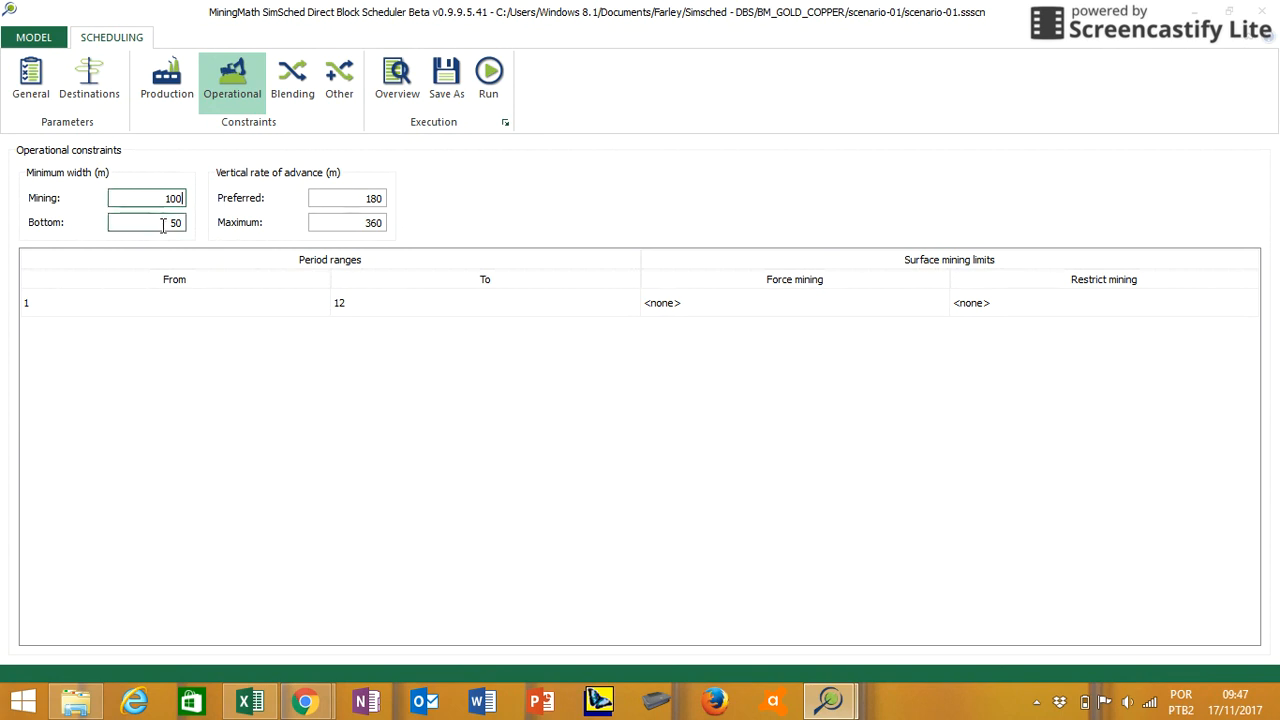
{"action": "double_click", "coordinate": [163, 220]}
{"action": "left_click", "coordinate": [351, 198]}
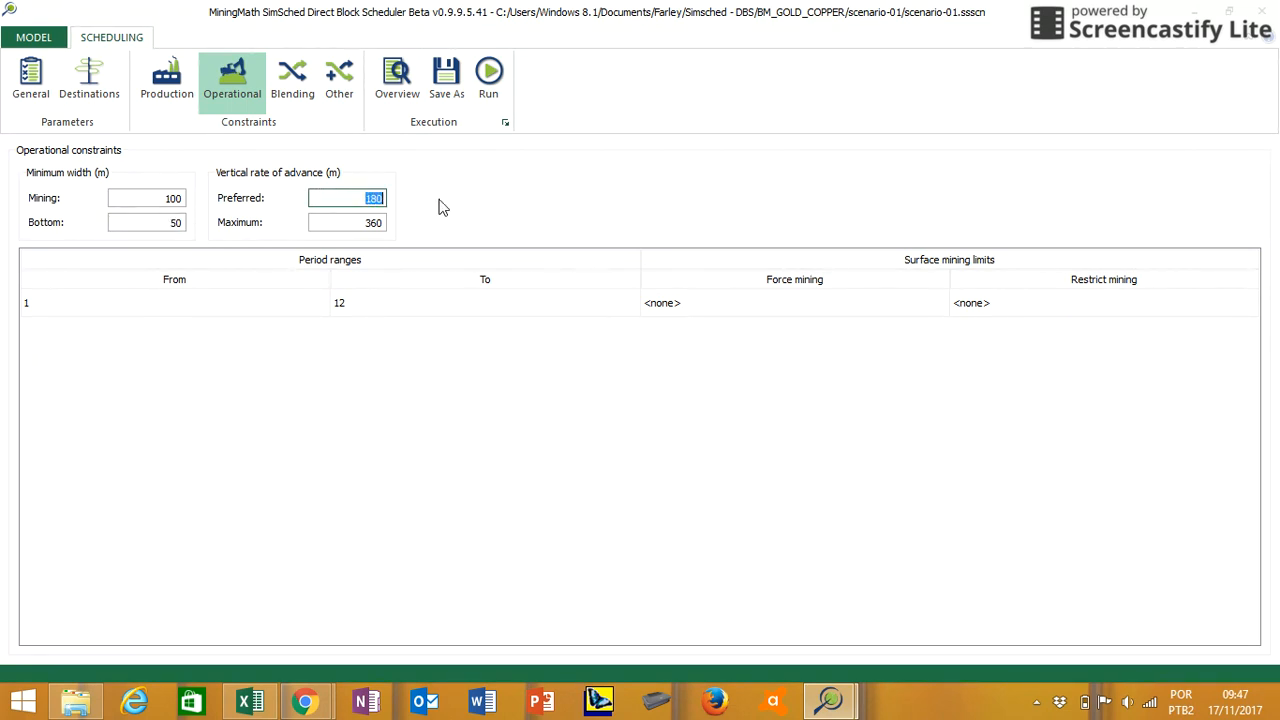
{"action": "type", "text": "60"}
{"action": "key", "text": "Tab"}
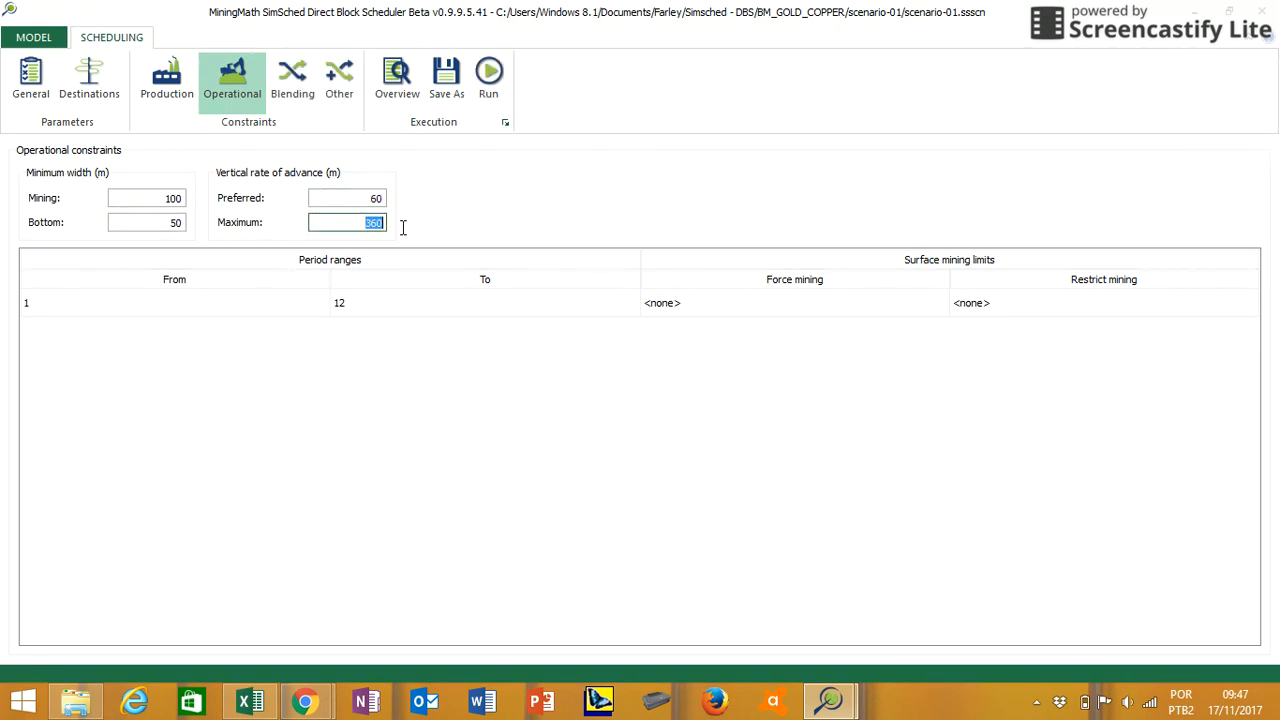
{"action": "type", "text": "120"}
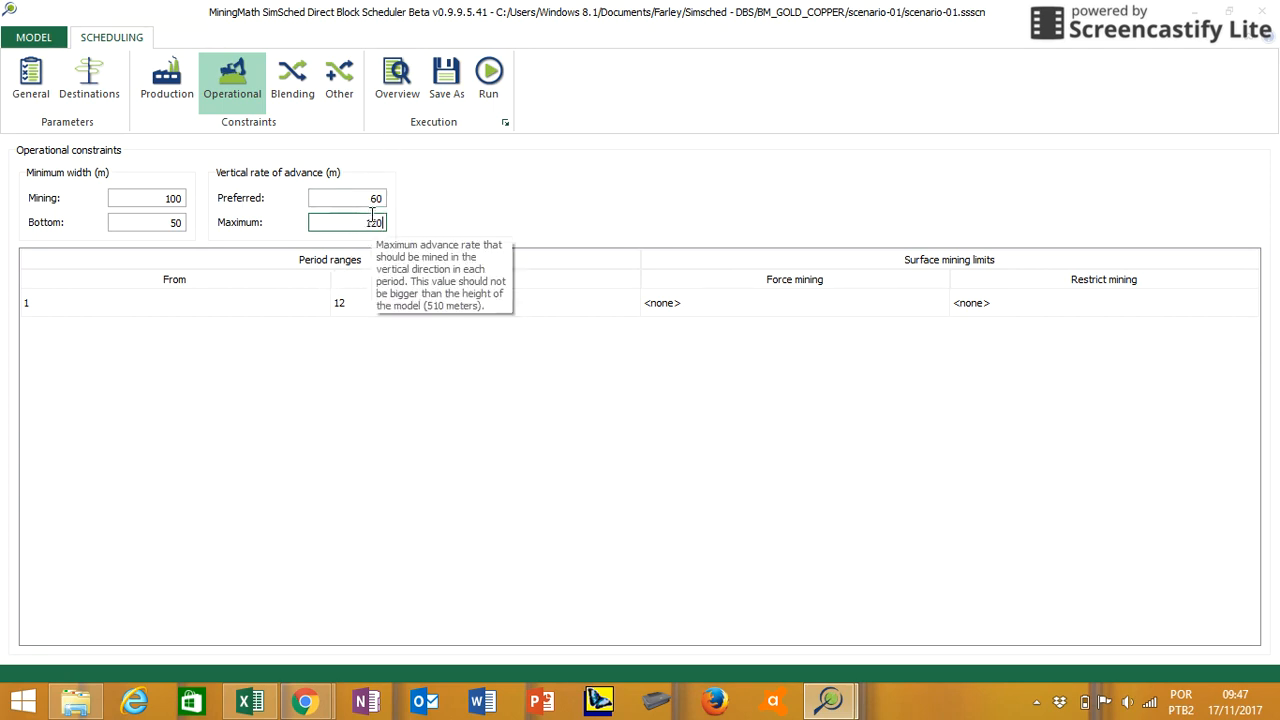
{"action": "mouse_move", "coordinate": [368, 198]}
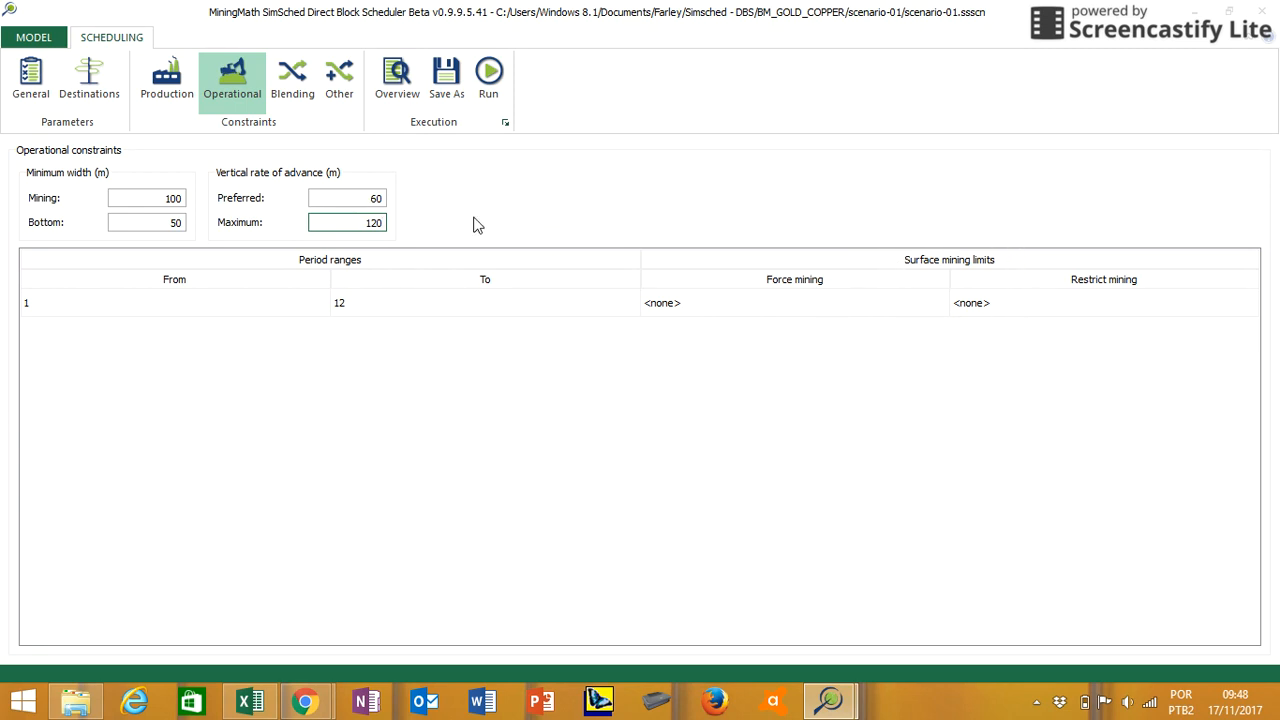
Review the scenario overview, start a run with the scenario name Marvin_1, and dismiss the scenario configuration.
{"action": "left_click", "coordinate": [397, 80]}
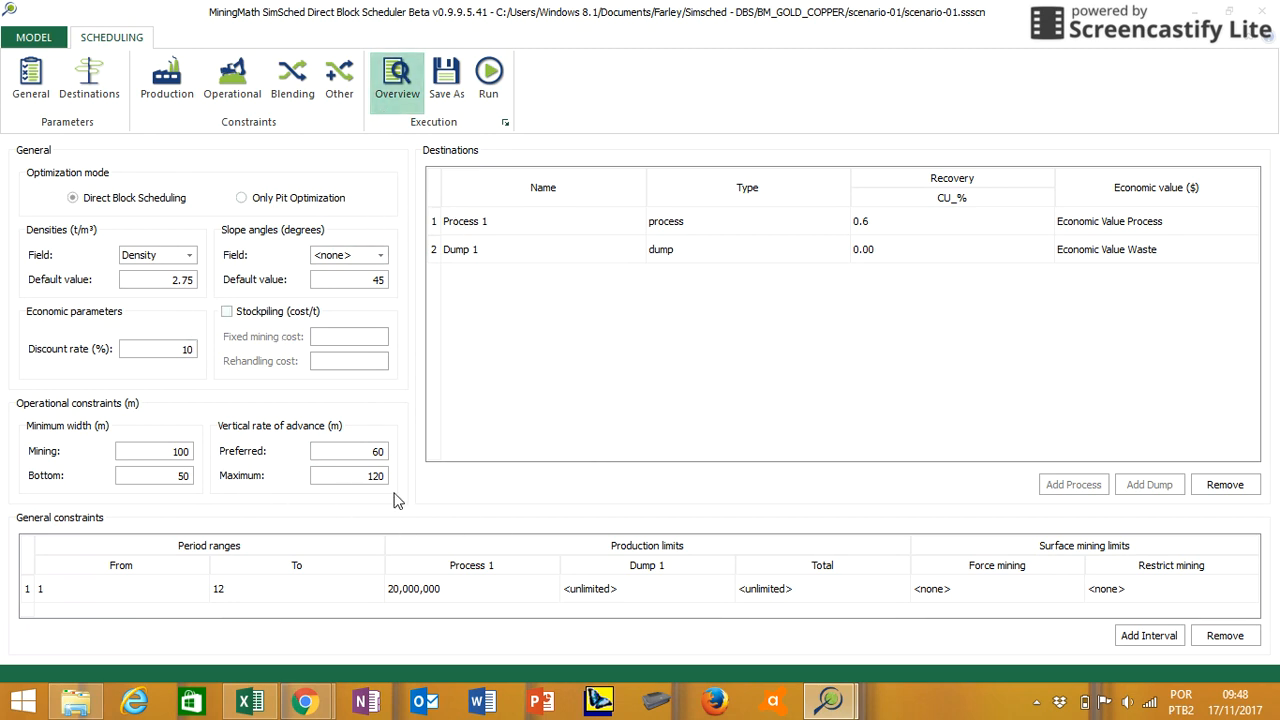
{"action": "left_click", "coordinate": [489, 75]}
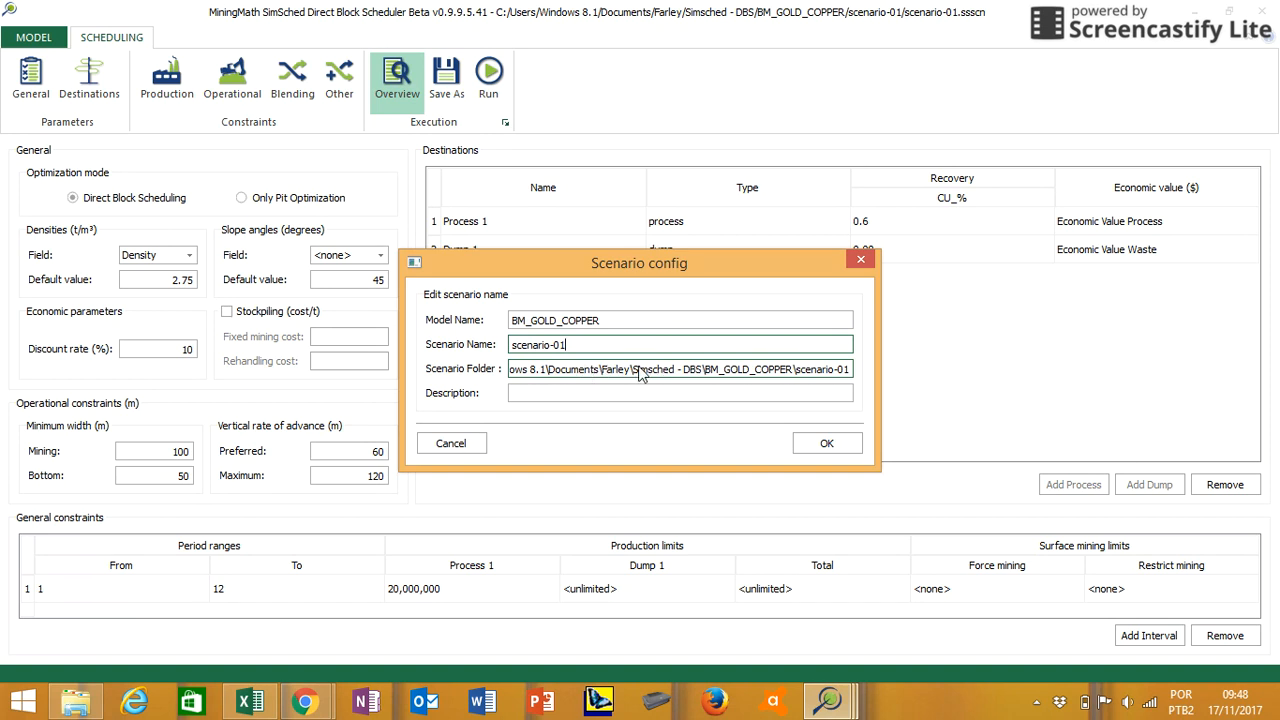
{"action": "left_click_drag", "start_coordinate": [569, 344], "coordinate": [509, 342]}
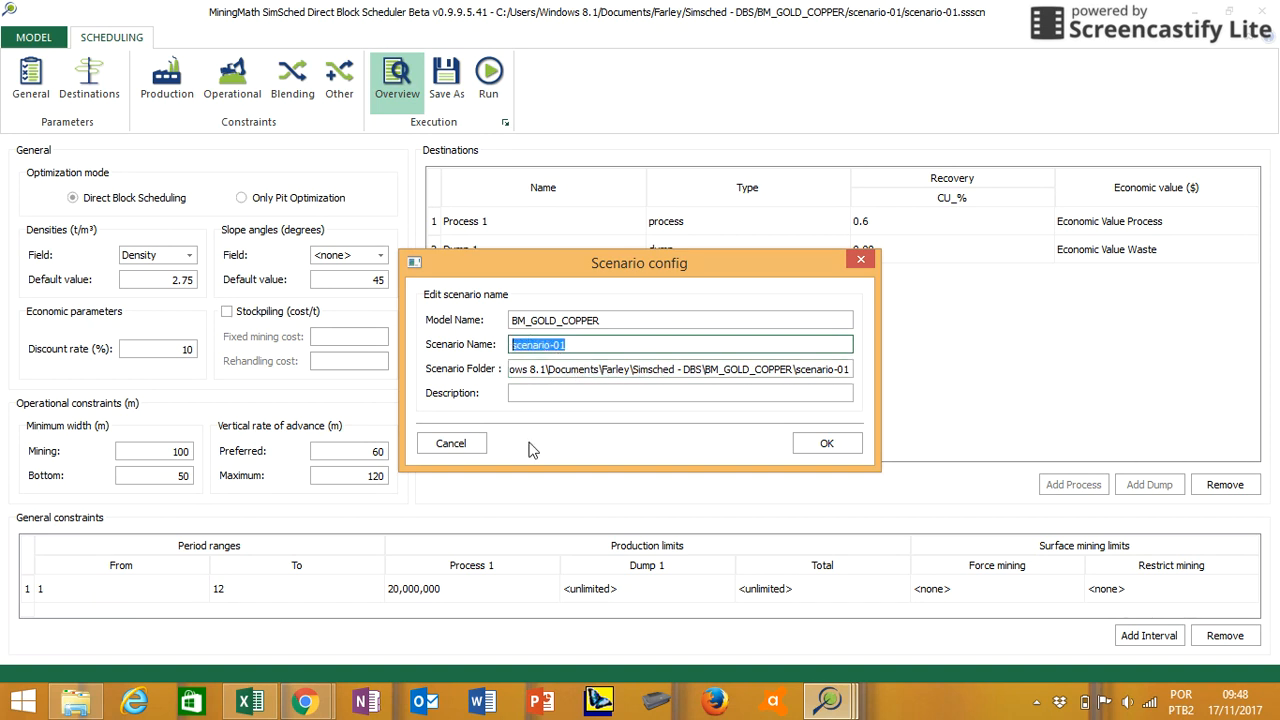
{"action": "type", "text": "Marvin_1"}
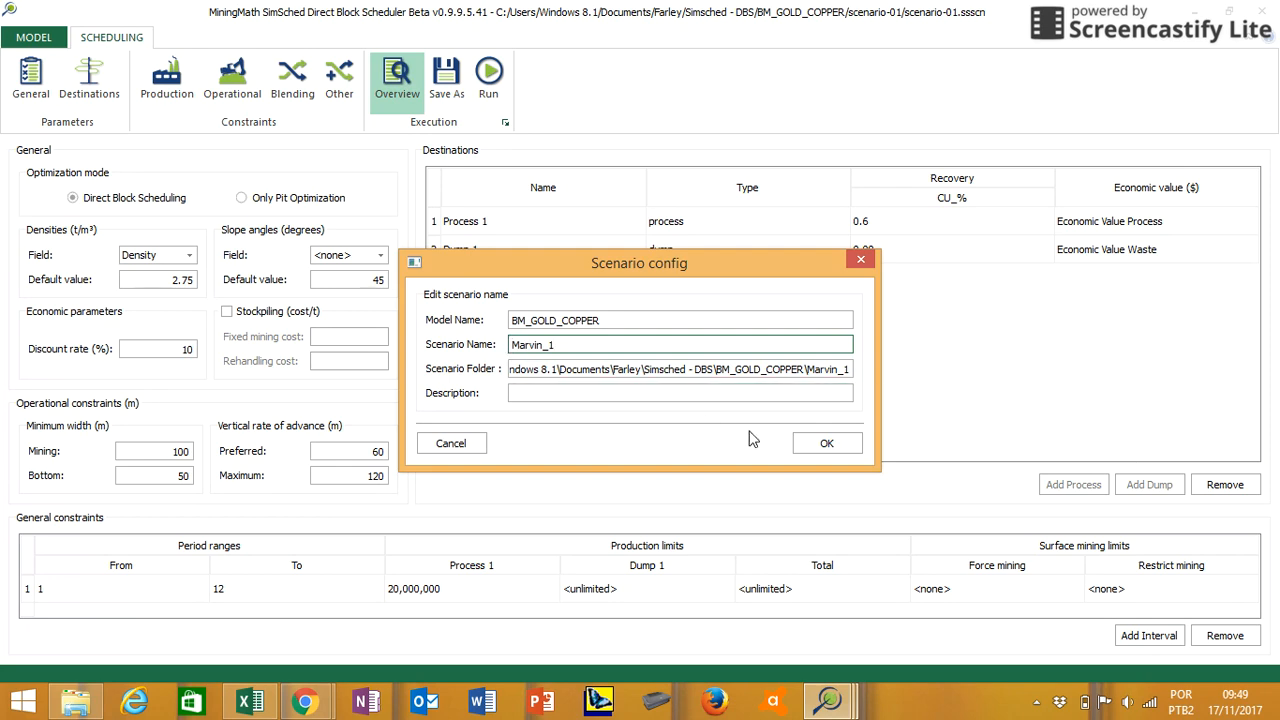
{"action": "left_click", "coordinate": [862, 260]}
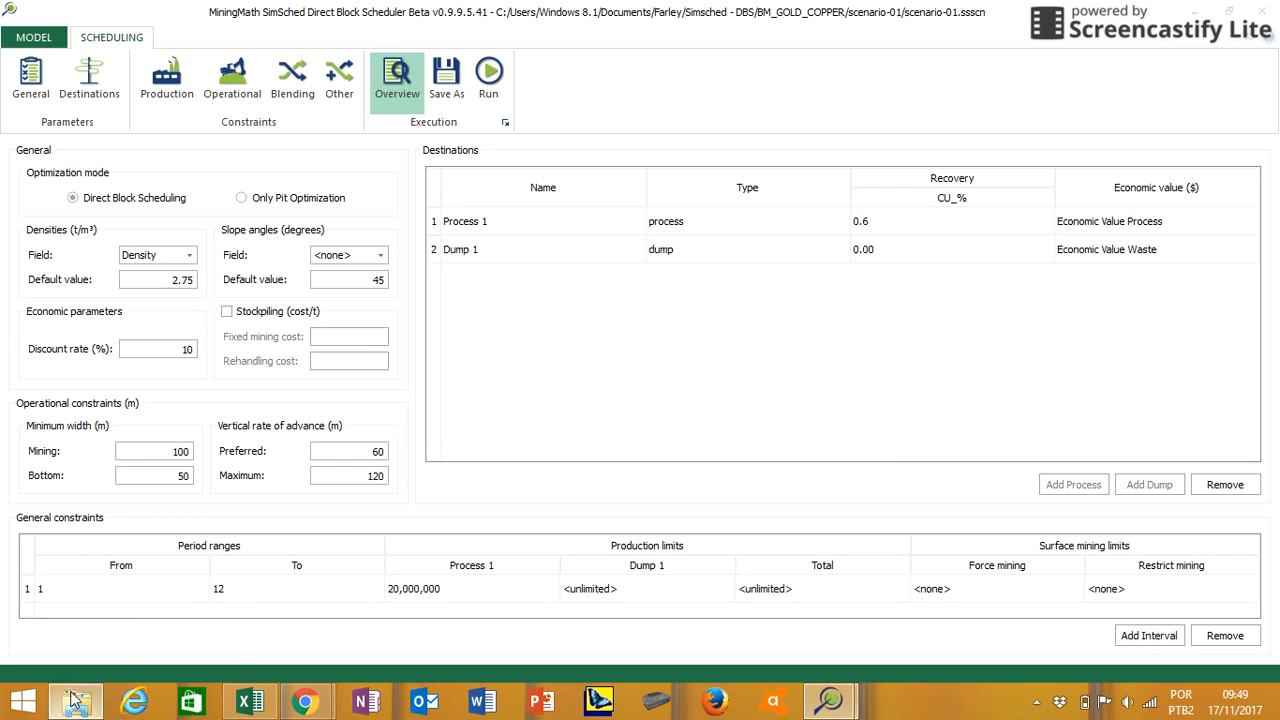
Open the Marvin_1 results folder in File Explorer and examine the charts of the Marvin_1 workbook in Excel.
{"action": "left_click", "coordinate": [75, 700]}
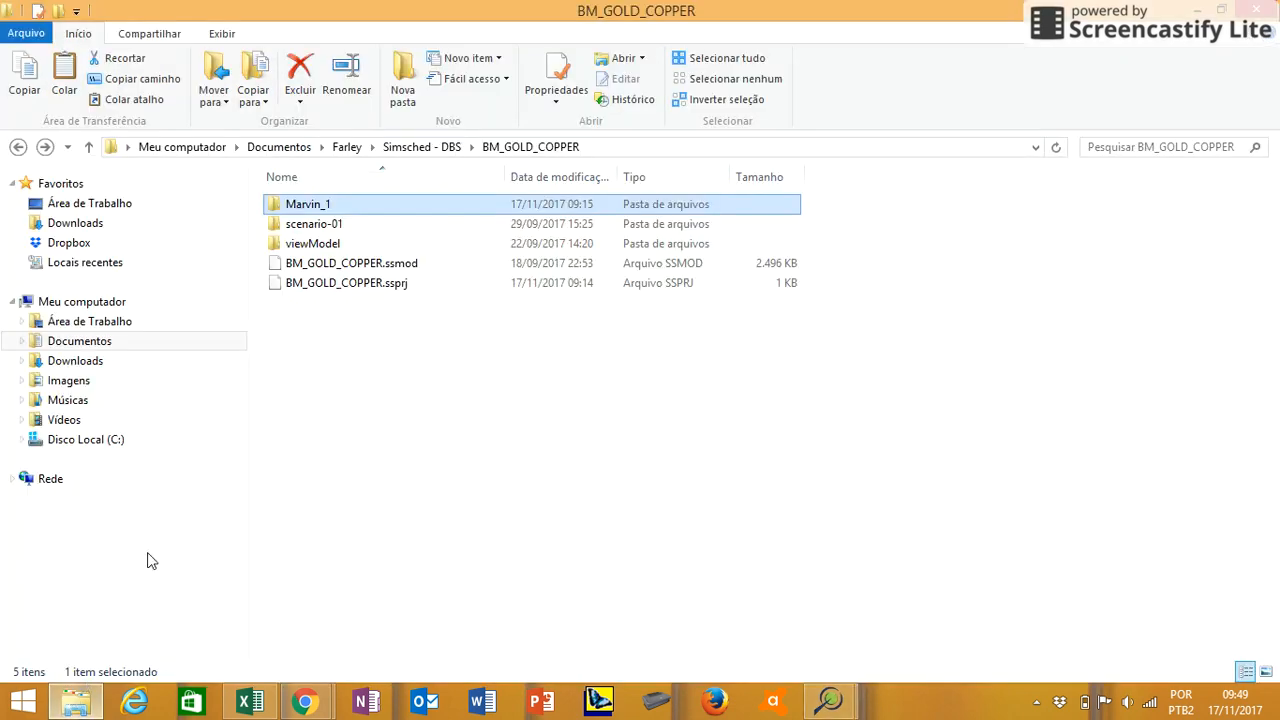
{"action": "double_click", "coordinate": [302, 208]}
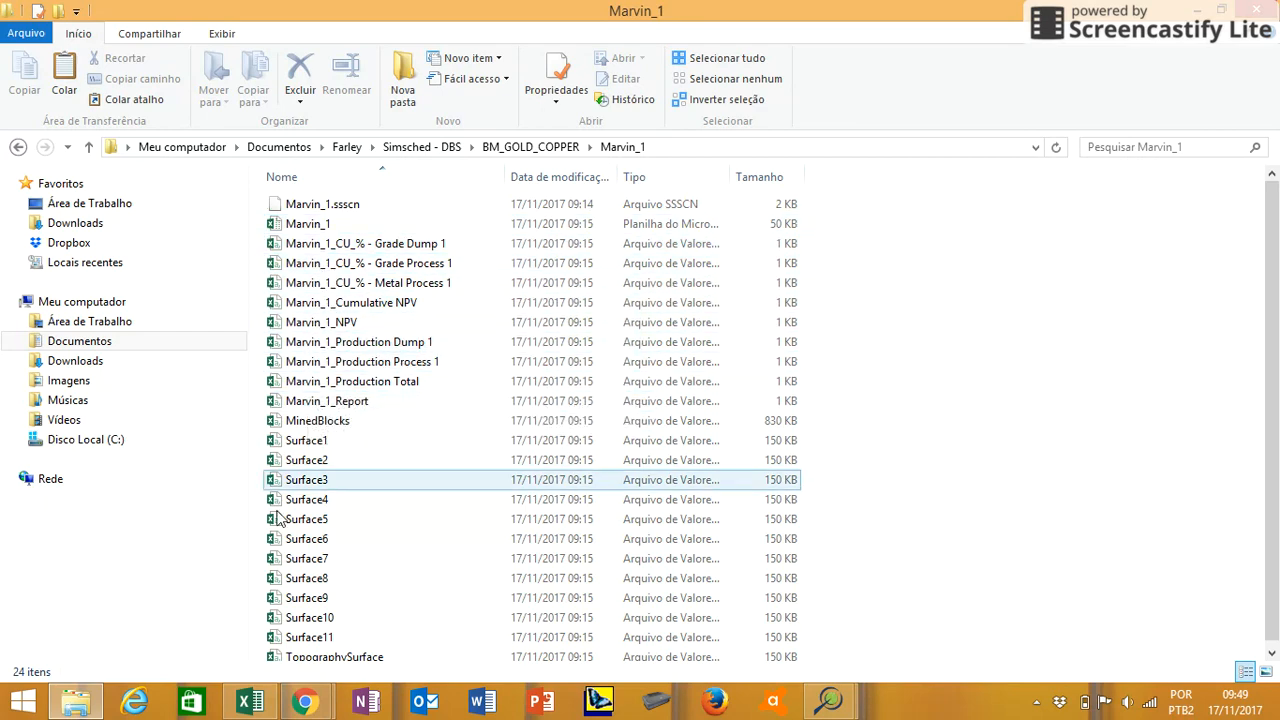
{"action": "left_click", "coordinate": [243, 708]}
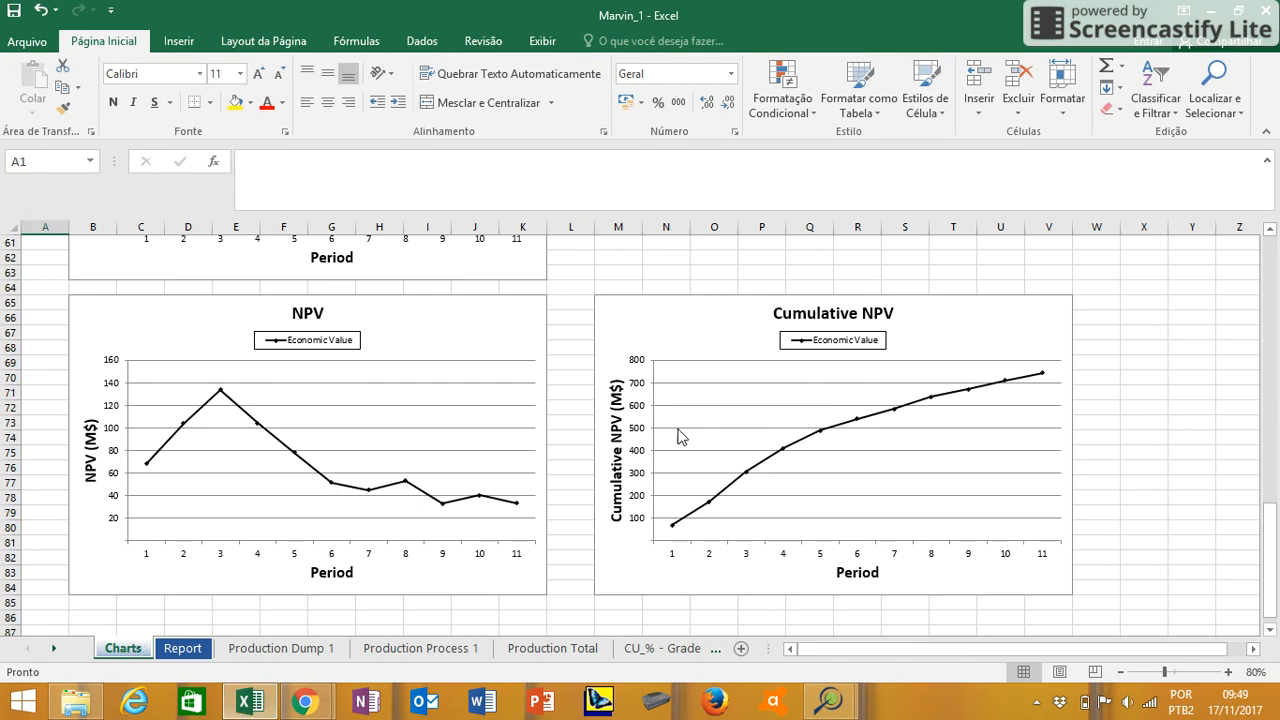
{"action": "left_click_drag", "start_coordinate": [1271, 560], "coordinate": [1277, 252]}
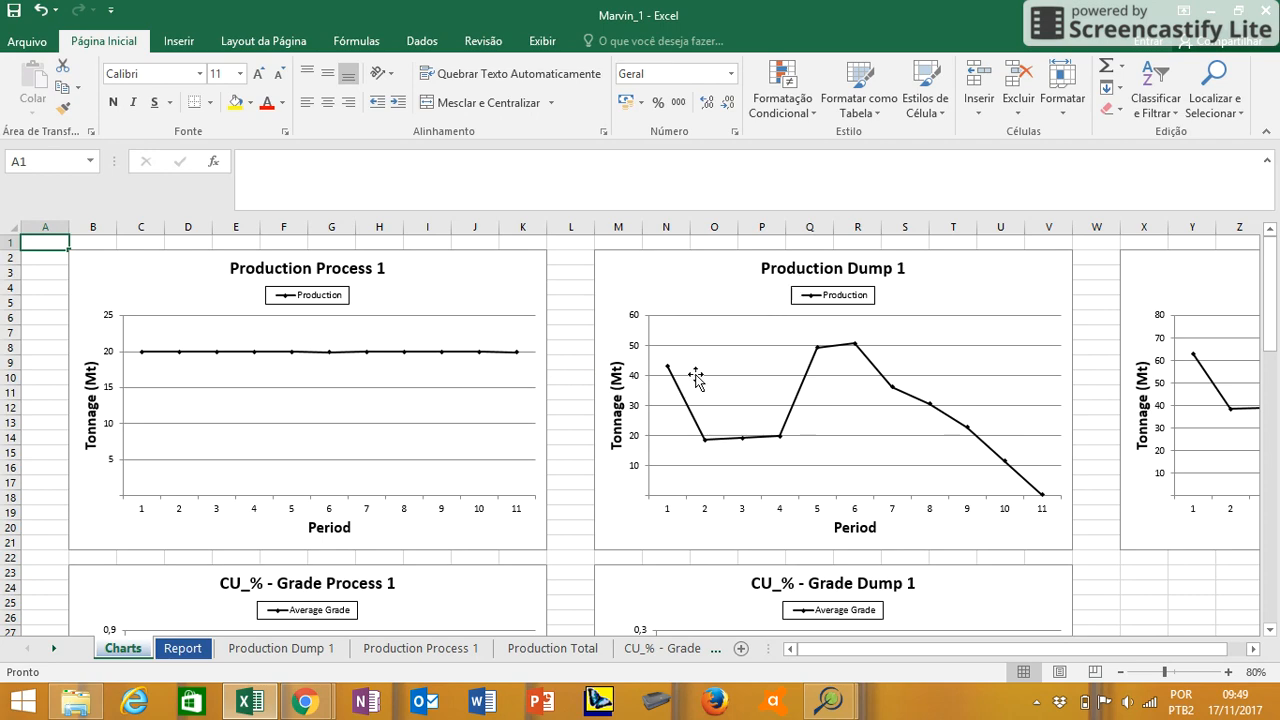
Examine the production, CU_% grade, CU_% metal, NPV and Cumulative NPV charts on the Charts sheet.
{"action": "left_click_drag", "start_coordinate": [812, 648], "coordinate": [896, 652]}
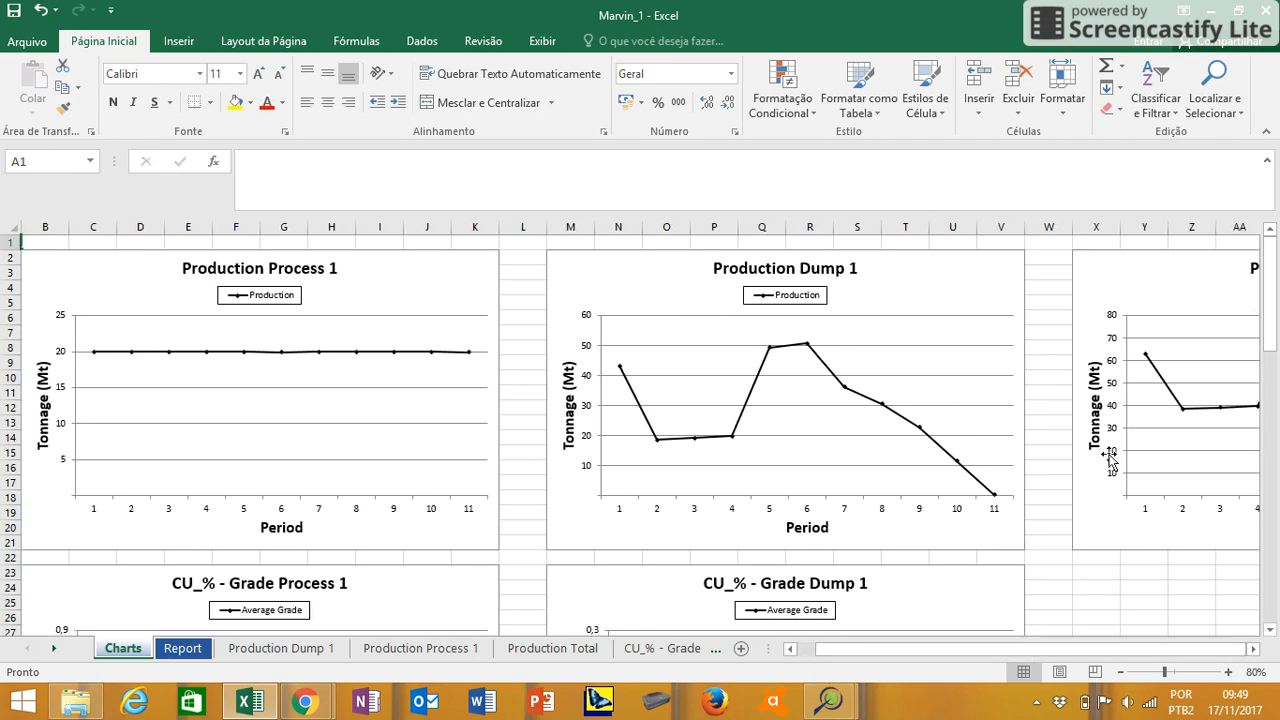
{"action": "scroll", "coordinate": [1090, 450], "scroll_direction": "down", "scroll_amount": 5}
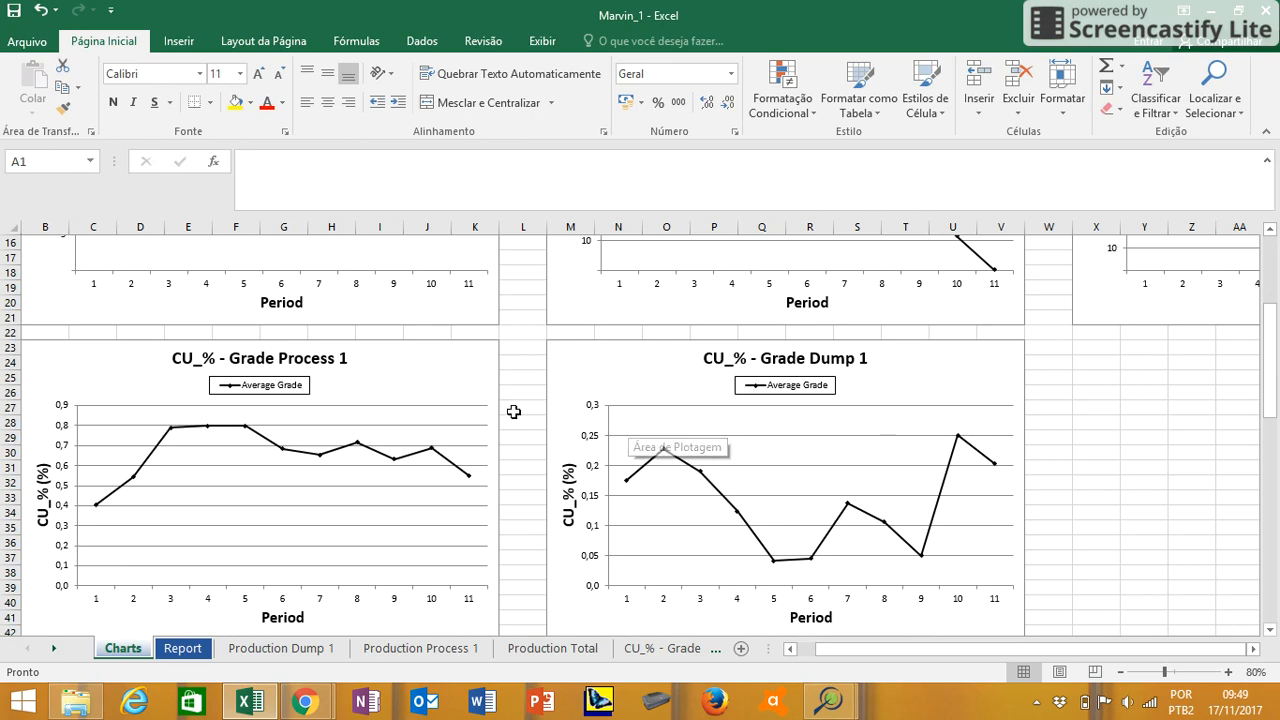
{"action": "scroll", "coordinate": [490, 420], "scroll_direction": "down", "scroll_amount": 2}
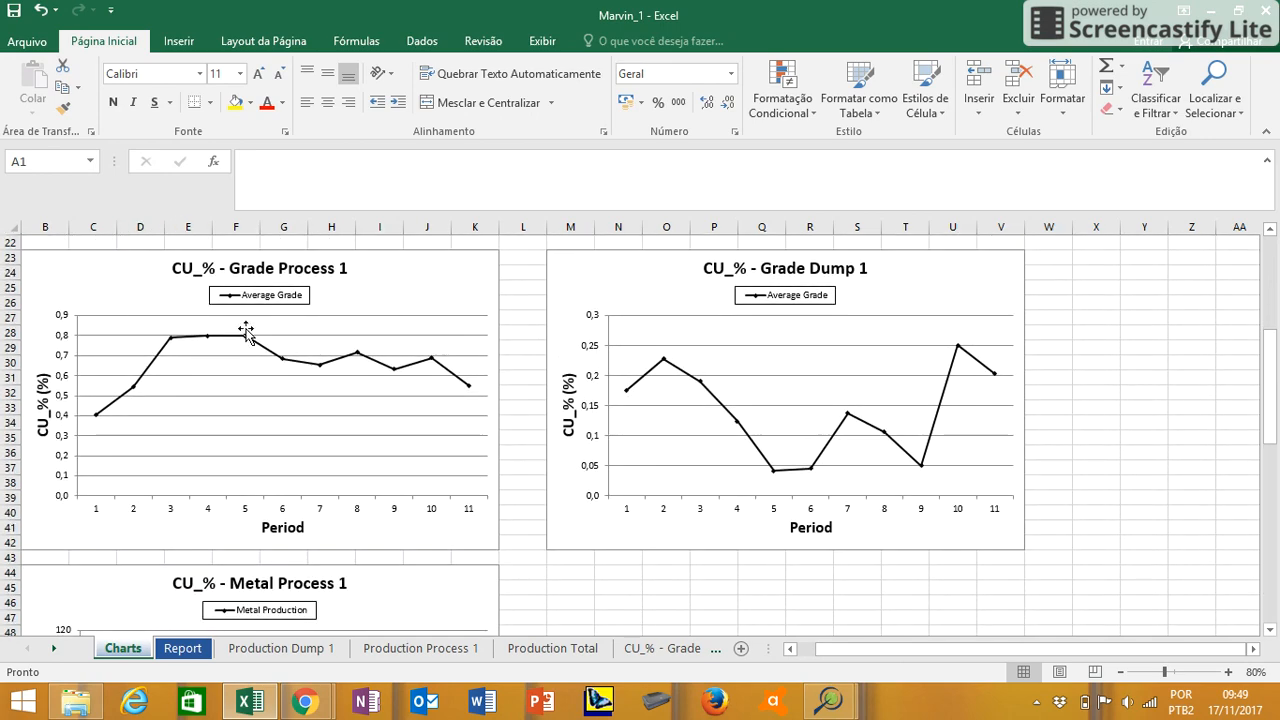
{"action": "scroll", "coordinate": [250, 334], "scroll_direction": "down", "scroll_amount": 5}
{"action": "scroll", "coordinate": [247, 336], "scroll_direction": "down", "scroll_amount": 1}
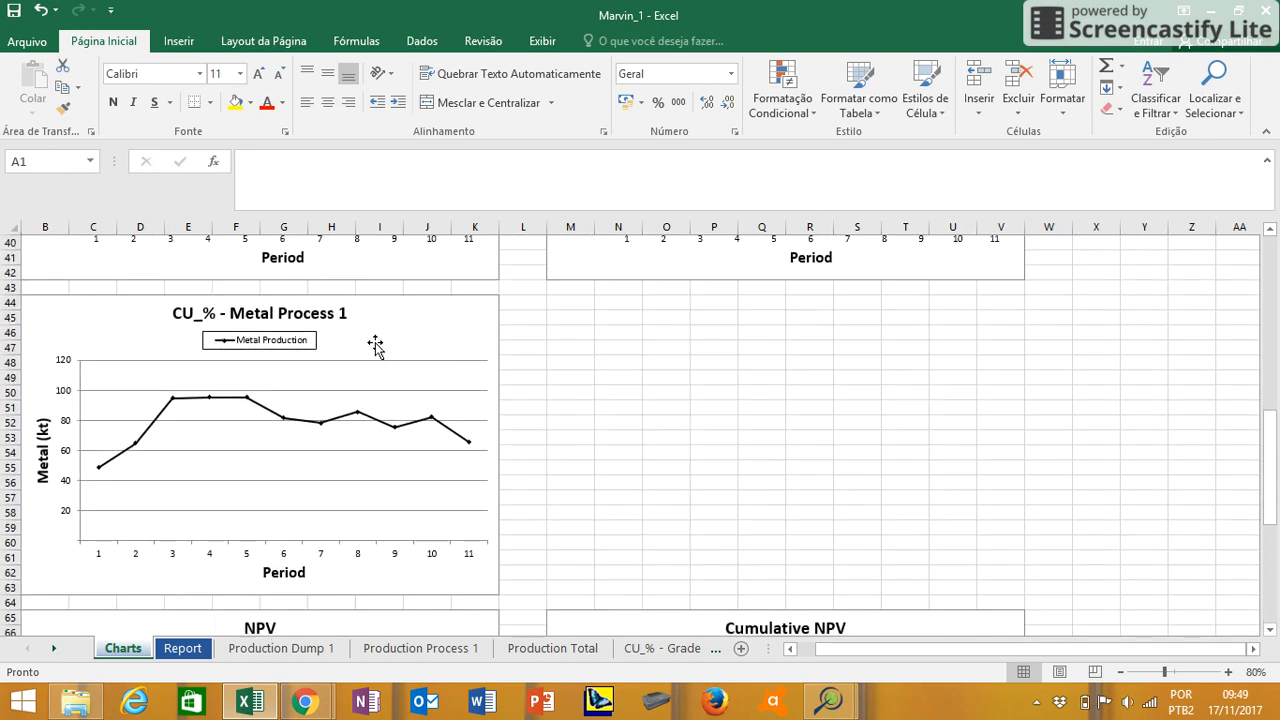
{"action": "scroll", "coordinate": [322, 485], "scroll_direction": "down", "scroll_amount": 8}
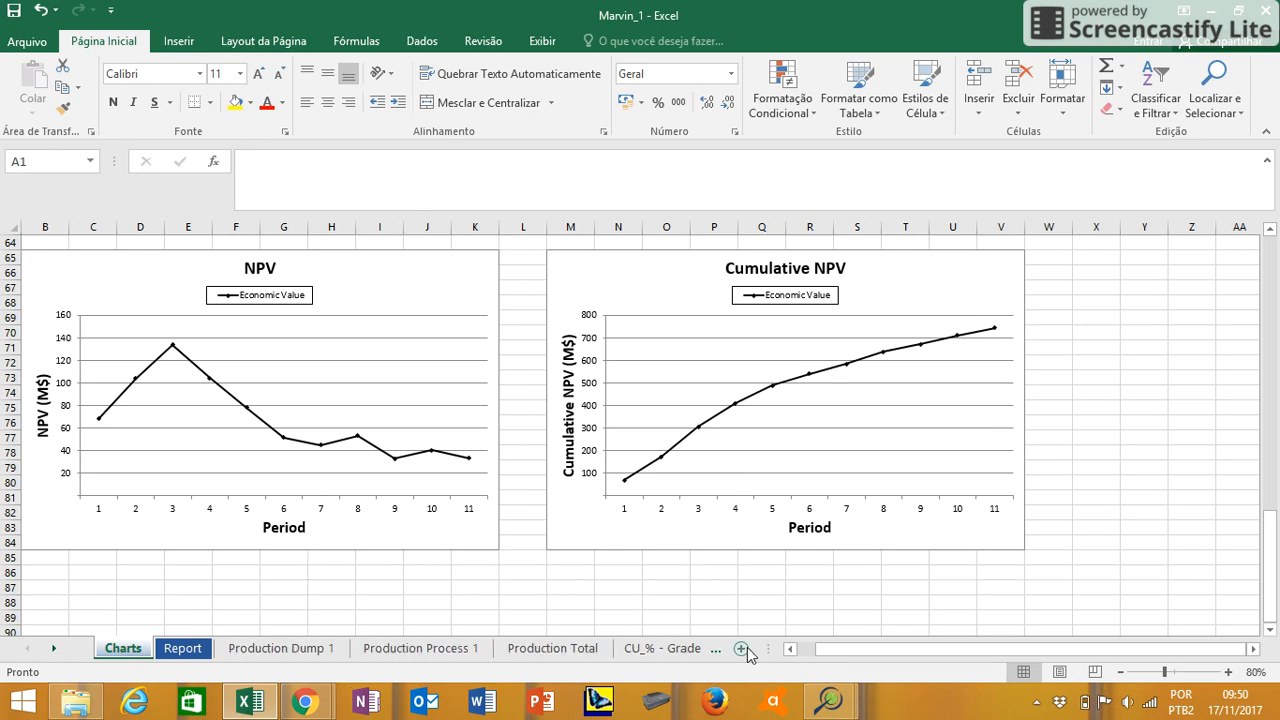
Review the Process 1, Dump 1 and NPV tables on the Report sheet and return to the Charts sheet.
{"action": "left_click", "coordinate": [183, 649]}
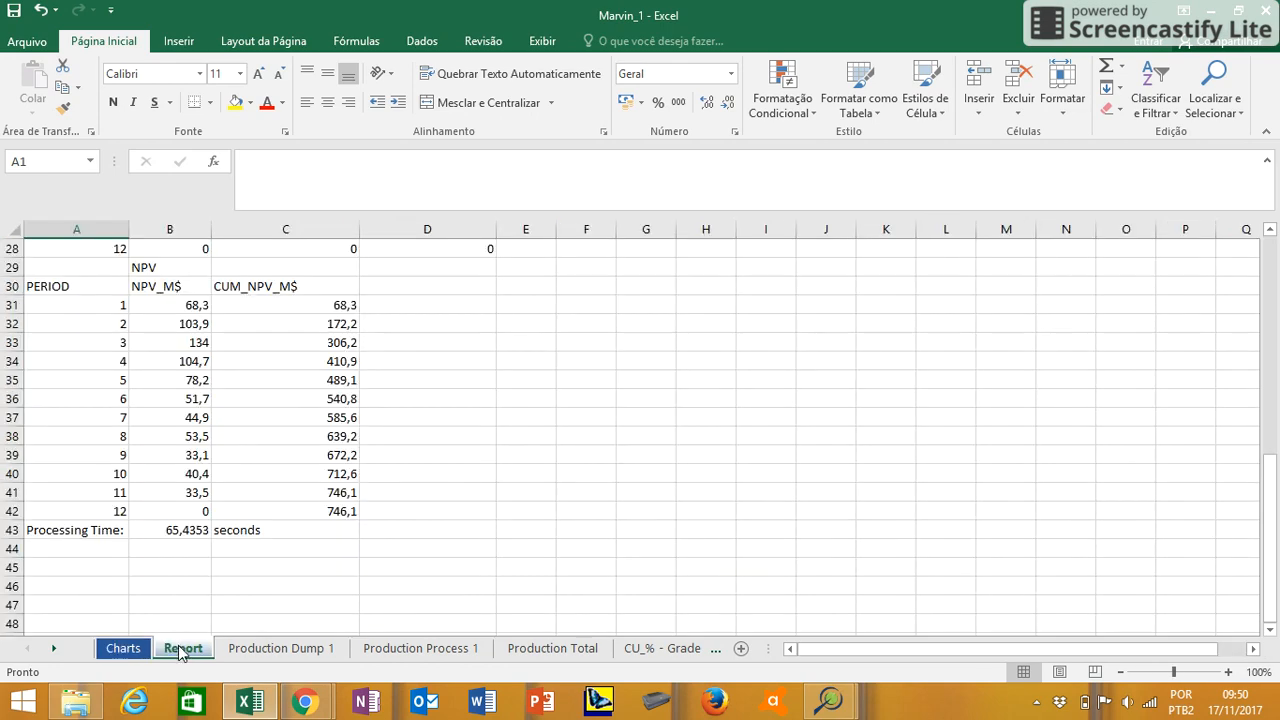
{"action": "scroll", "coordinate": [143, 473], "scroll_direction": "up", "scroll_amount": 8}
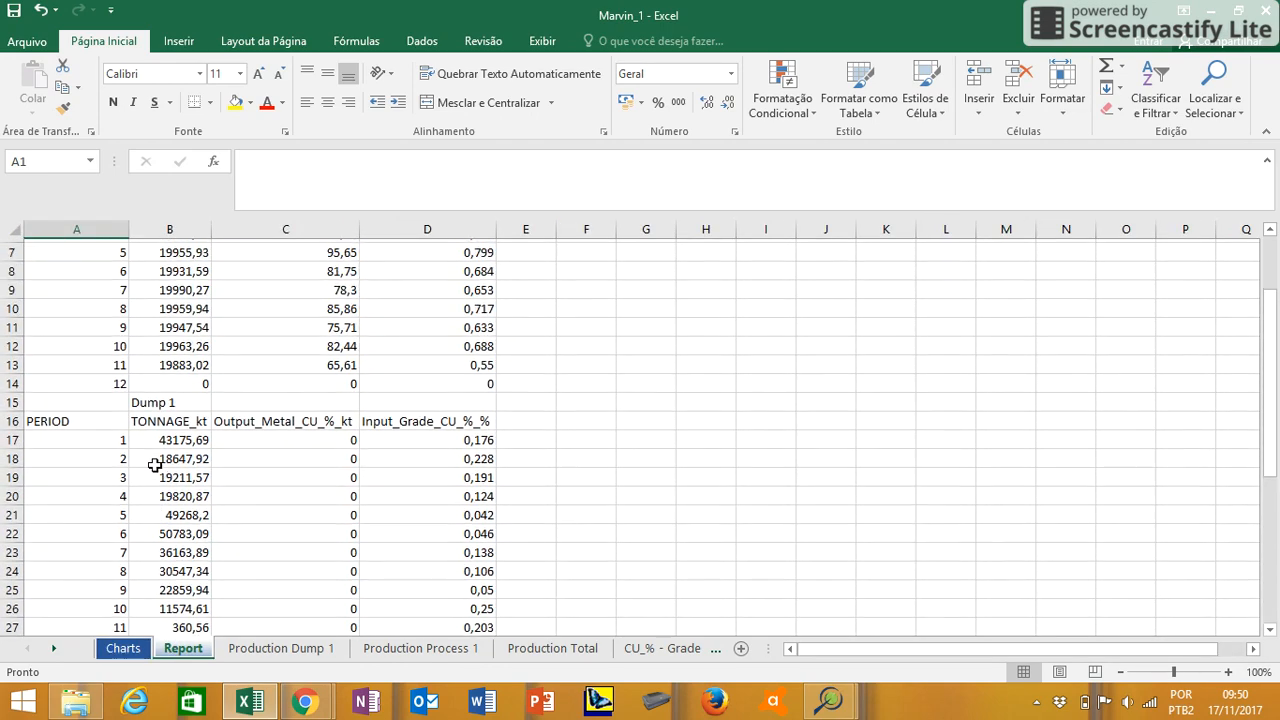
{"action": "scroll", "coordinate": [145, 455], "scroll_direction": "up", "scroll_amount": 1}
{"action": "scroll", "coordinate": [159, 364], "scroll_direction": "down", "scroll_amount": 2}
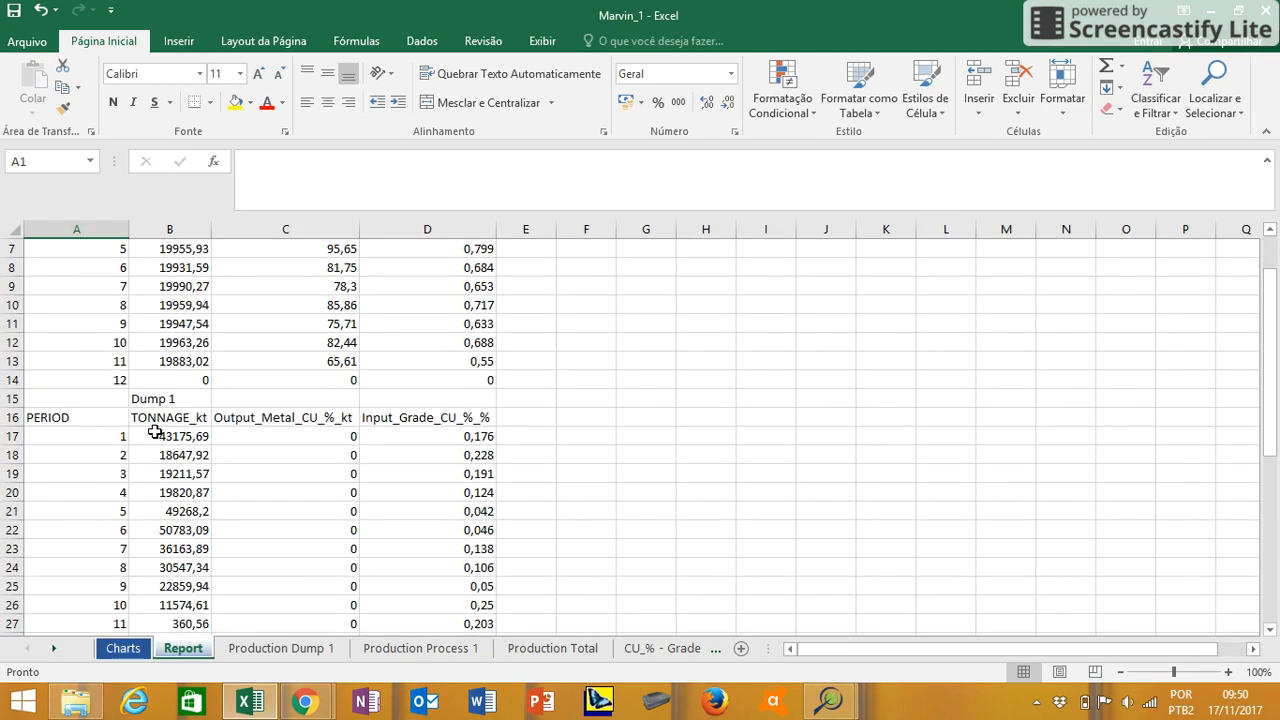
{"action": "scroll", "coordinate": [164, 374], "scroll_direction": "down", "scroll_amount": 6}
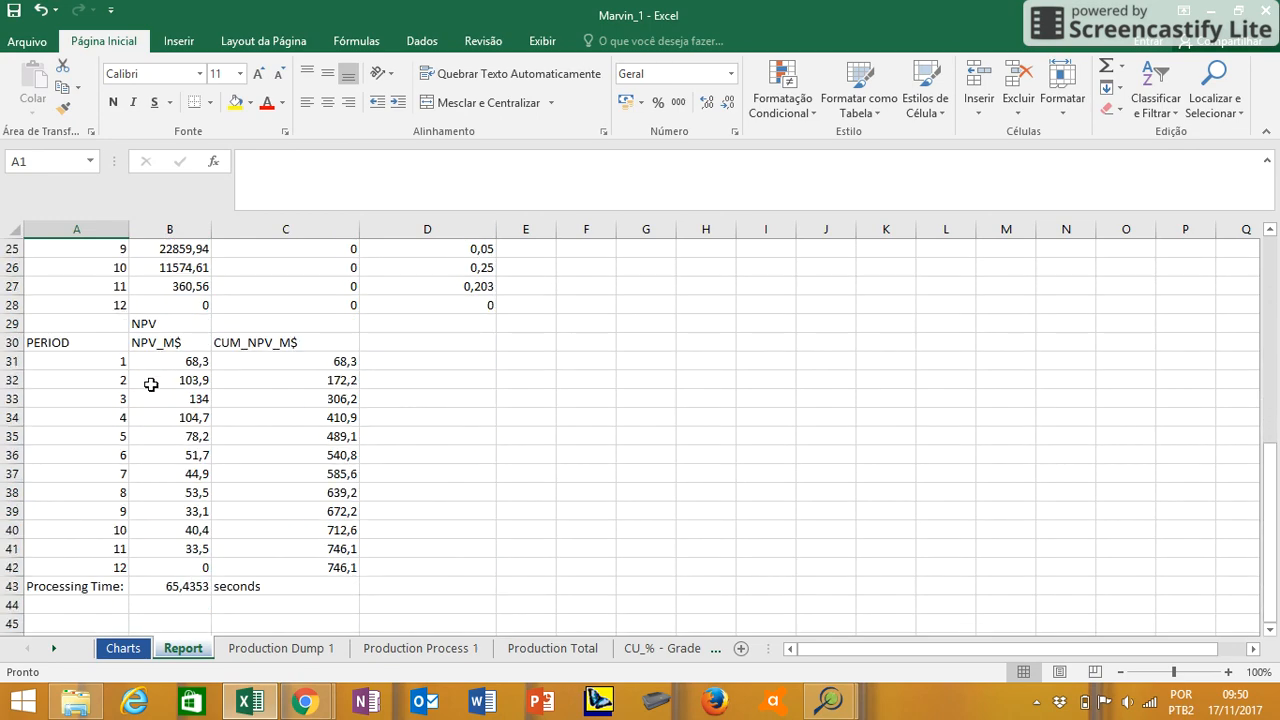
{"action": "scroll", "coordinate": [314, 358], "scroll_direction": "up", "scroll_amount": 8}
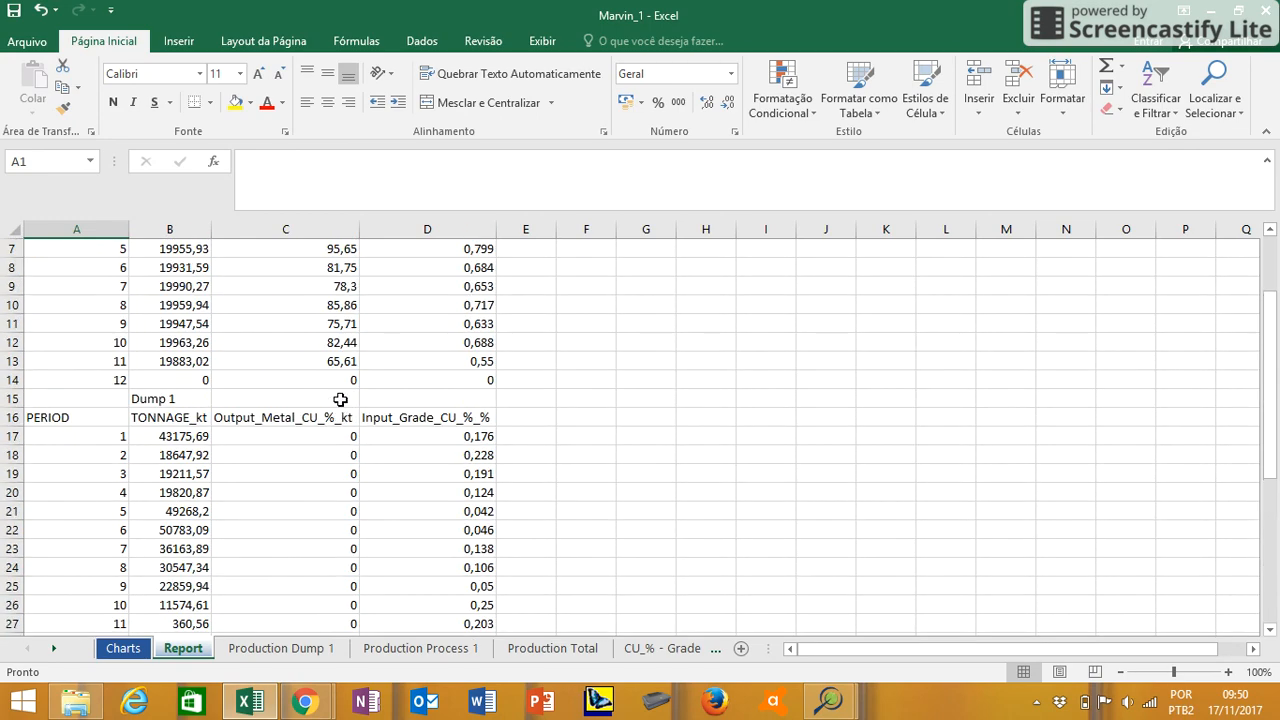
{"action": "left_click", "coordinate": [139, 648]}
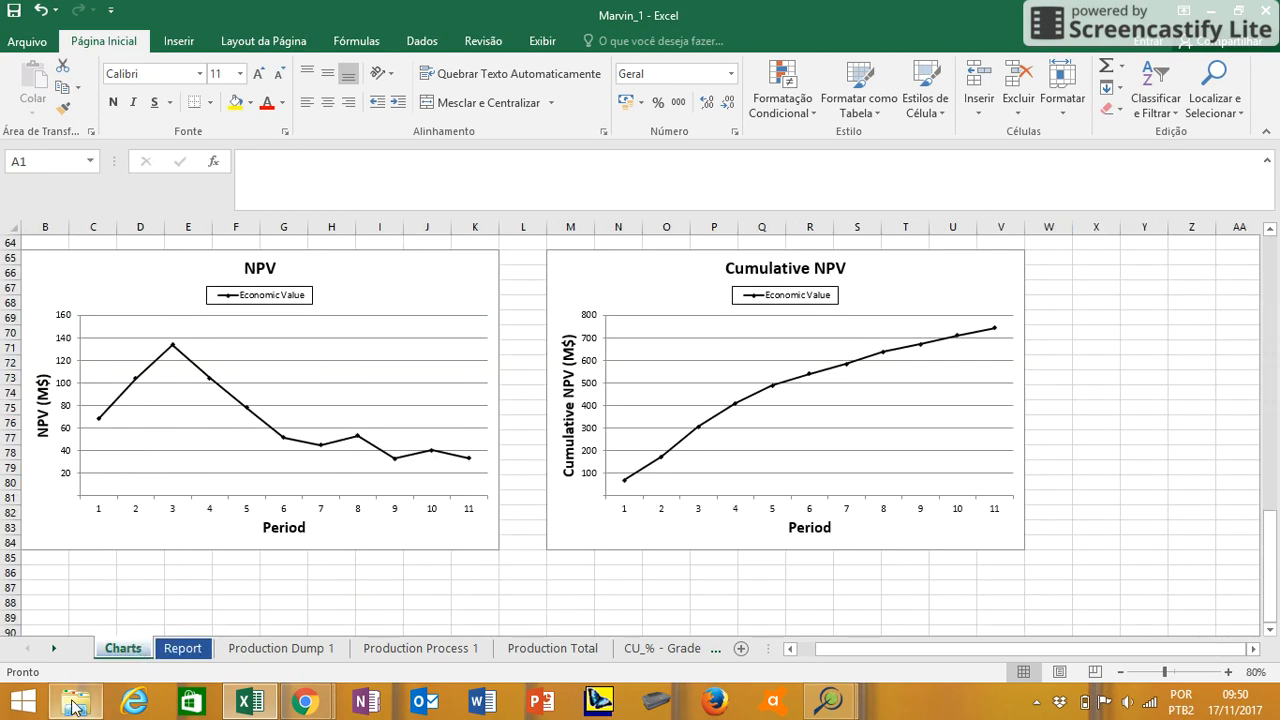
Look through the exported result files in the Marvin_1 folder in File Explorer and switch back to the SimSched scenario overview.
{"action": "left_click", "coordinate": [76, 700]}
{"action": "left_click", "coordinate": [325, 244]}
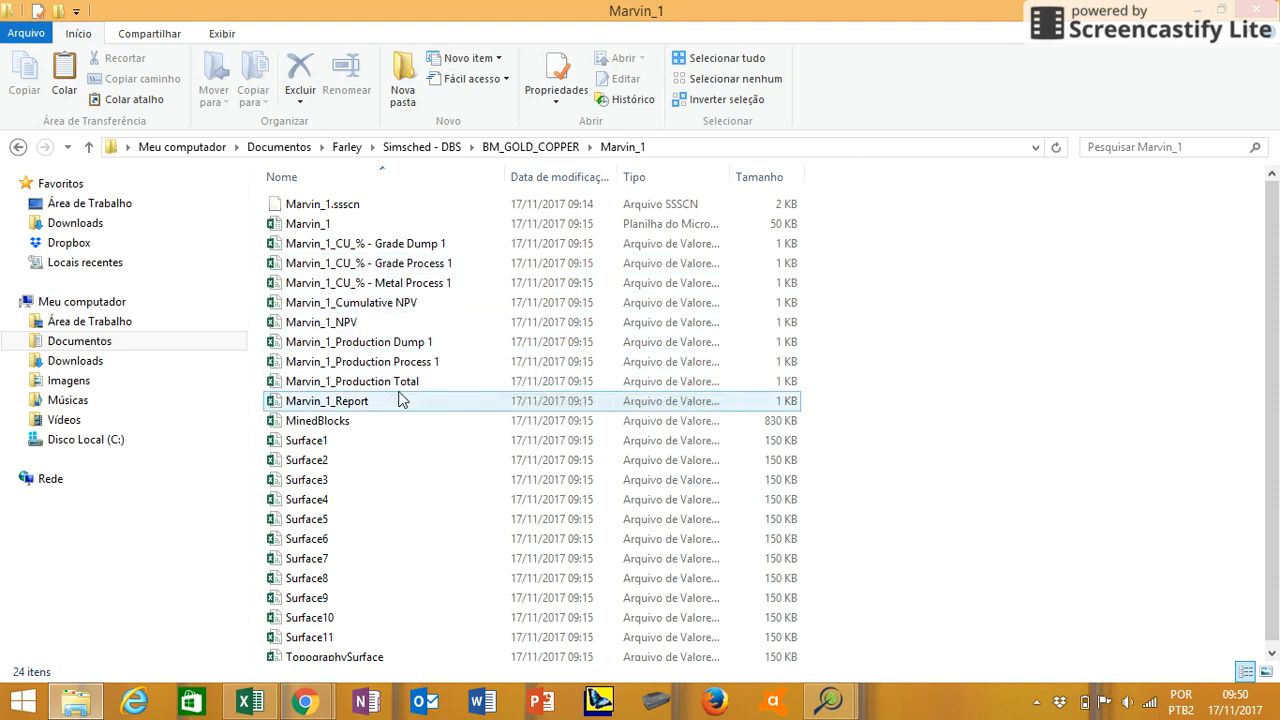
{"action": "left_click_drag", "start_coordinate": [368, 381], "coordinate": [372, 397]}
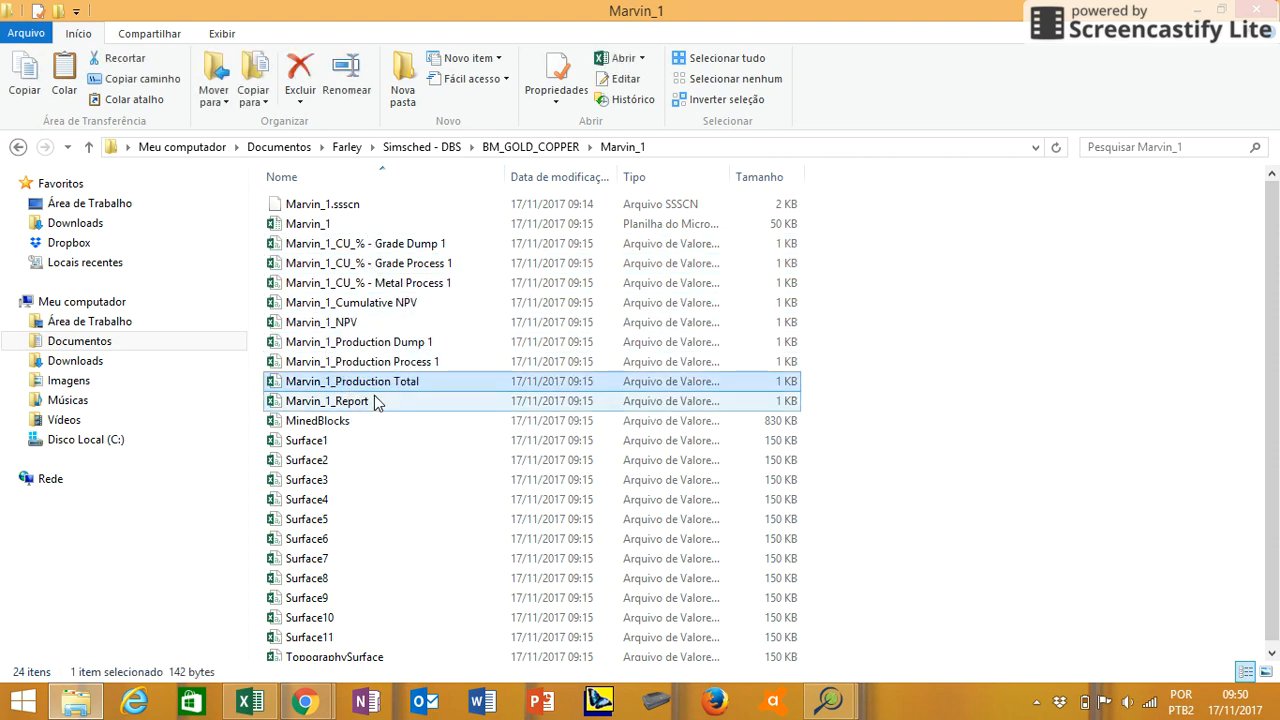
{"action": "double_click", "coordinate": [365, 381]}
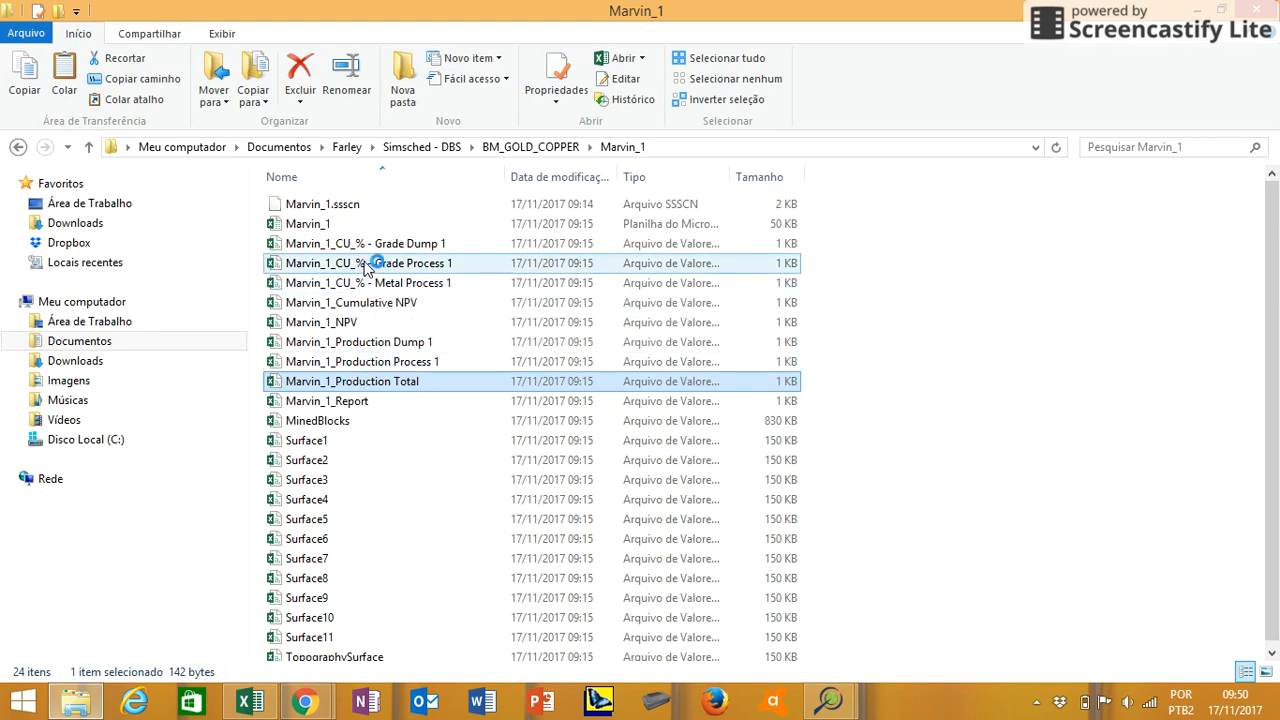
{"action": "scroll", "coordinate": [330, 470], "scroll_direction": "down", "scroll_amount": 1}
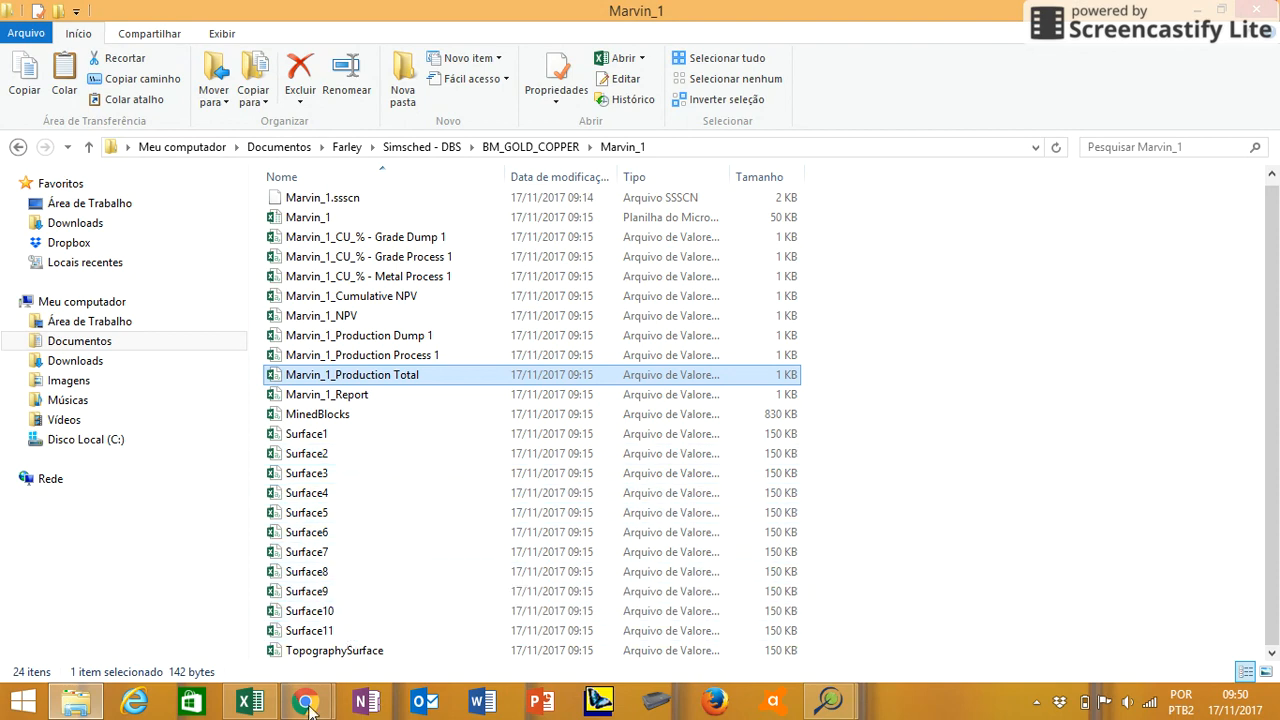
{"action": "mouse_move", "coordinate": [828, 698]}
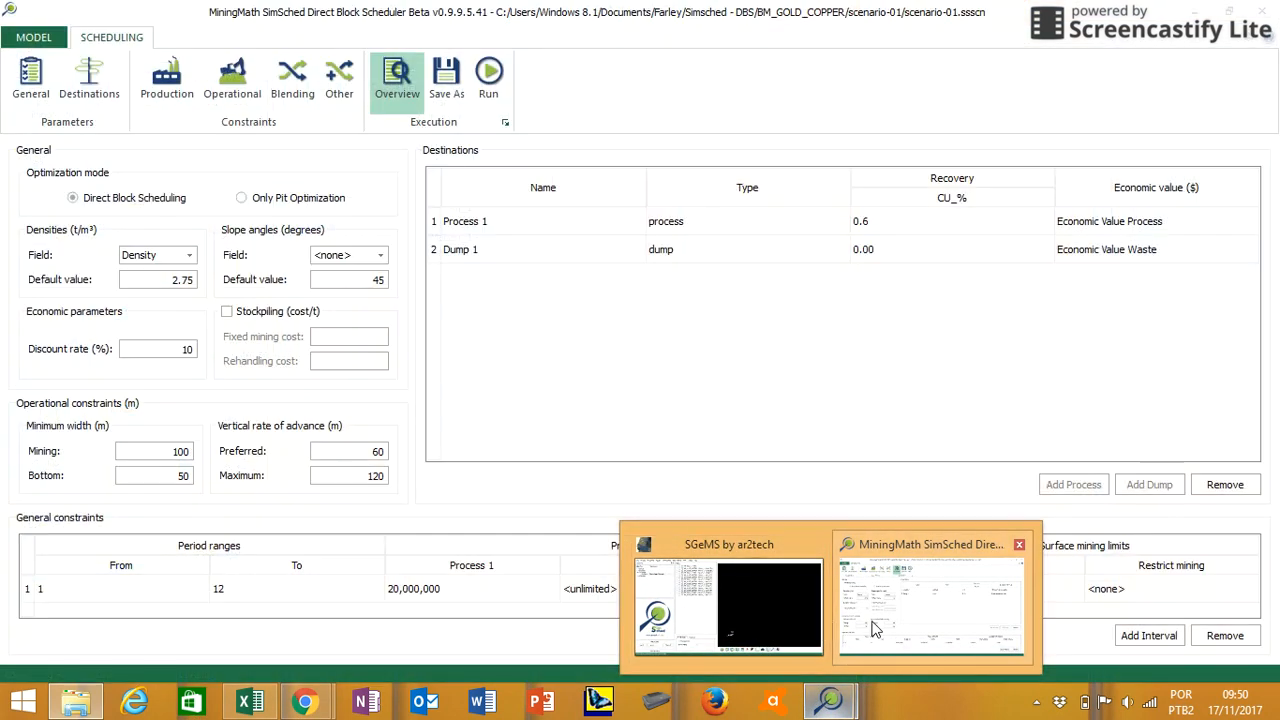
{"action": "left_click", "coordinate": [877, 630]}
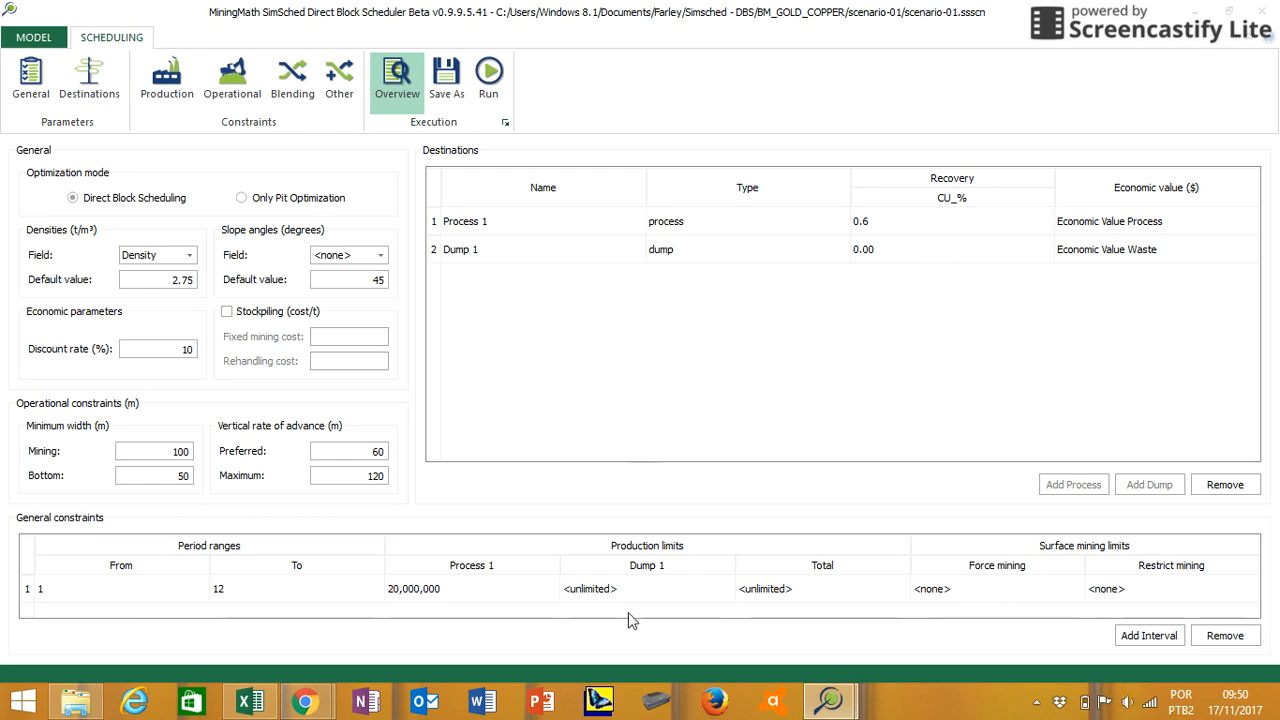
{"action": "mouse_move", "coordinate": [305, 700]}
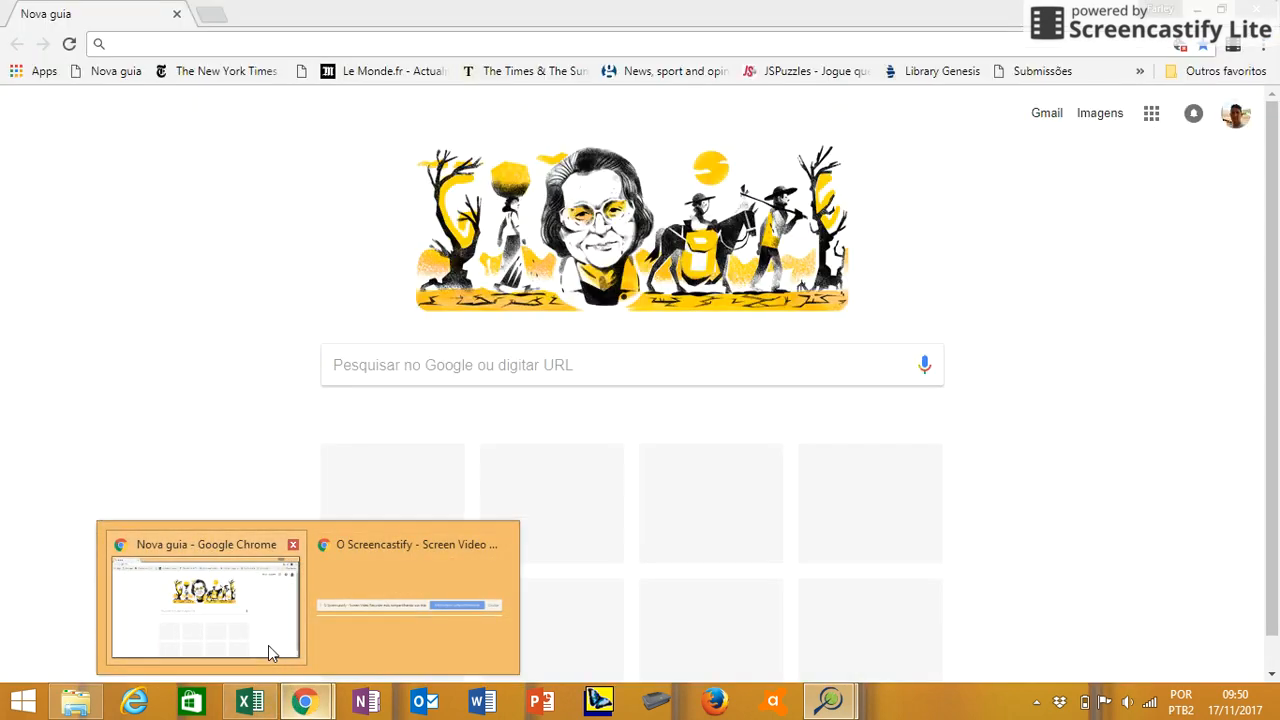
{"action": "left_click", "coordinate": [268, 645]}
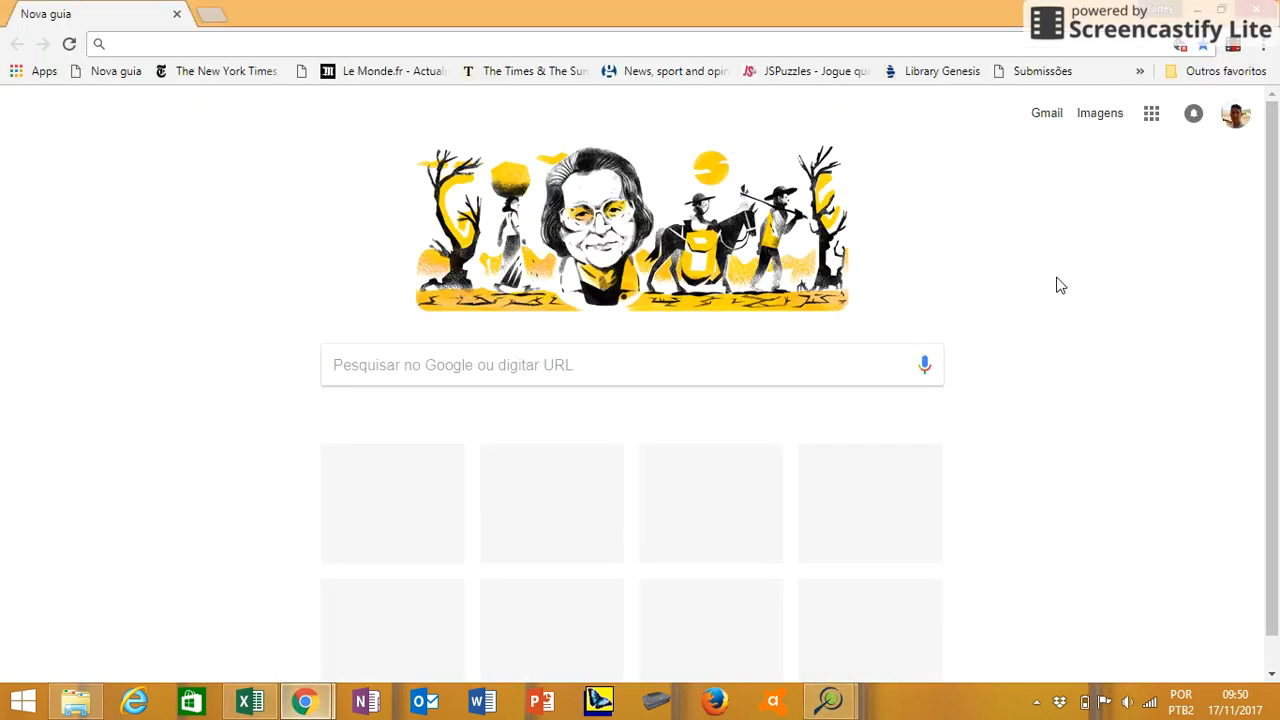
{"action": "left_click", "coordinate": [1233, 46]}
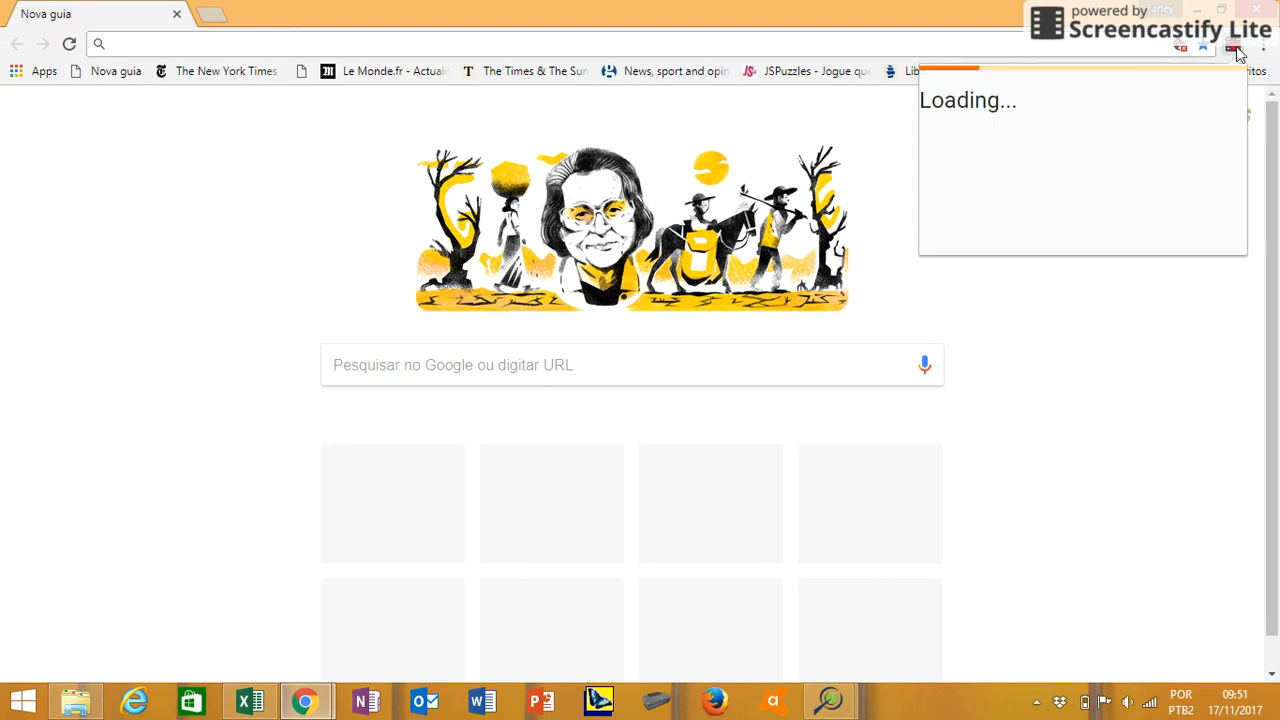